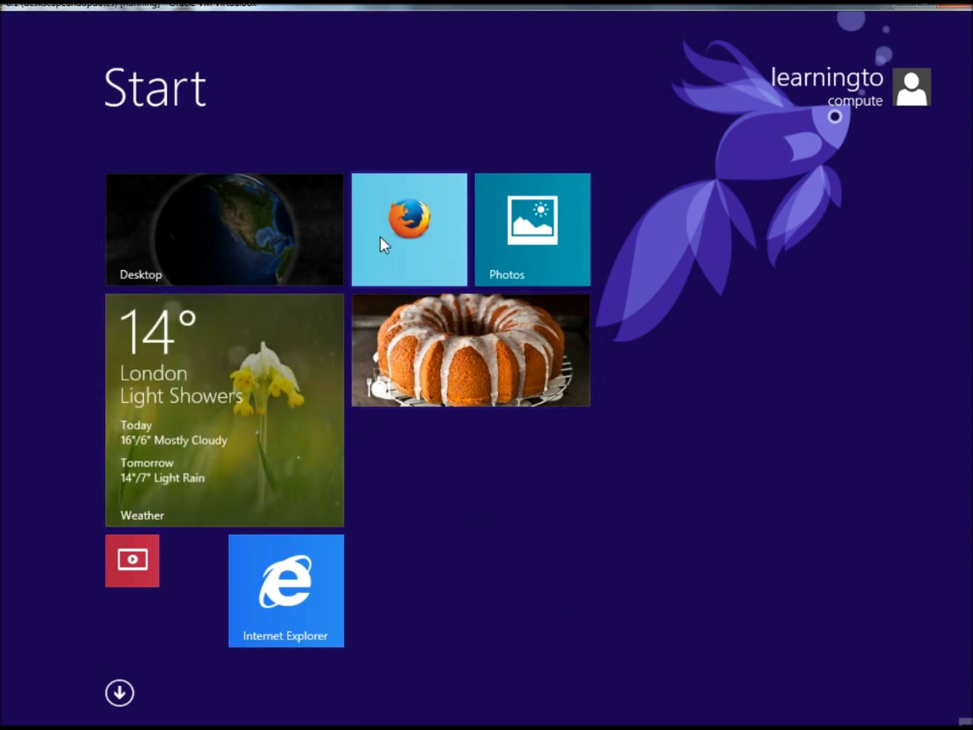
Move Firefox and Internet Explorer into a new right-hand group named 'Web Browsers'
left_click_drag(385, 231, 706, 274)
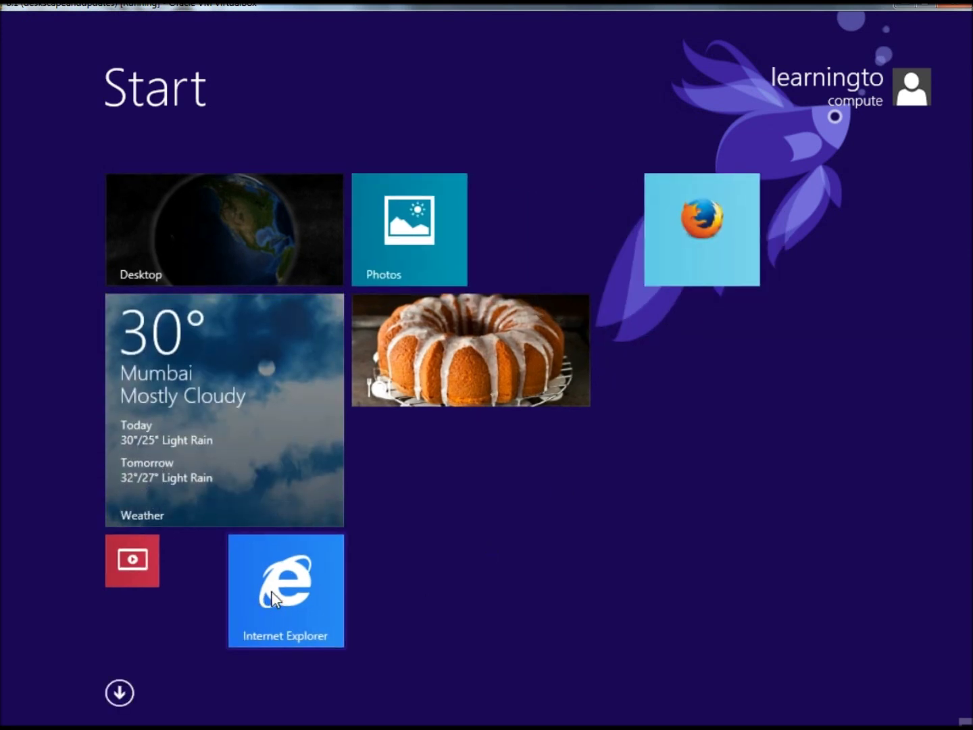
left_click_drag(270, 591, 689, 335)
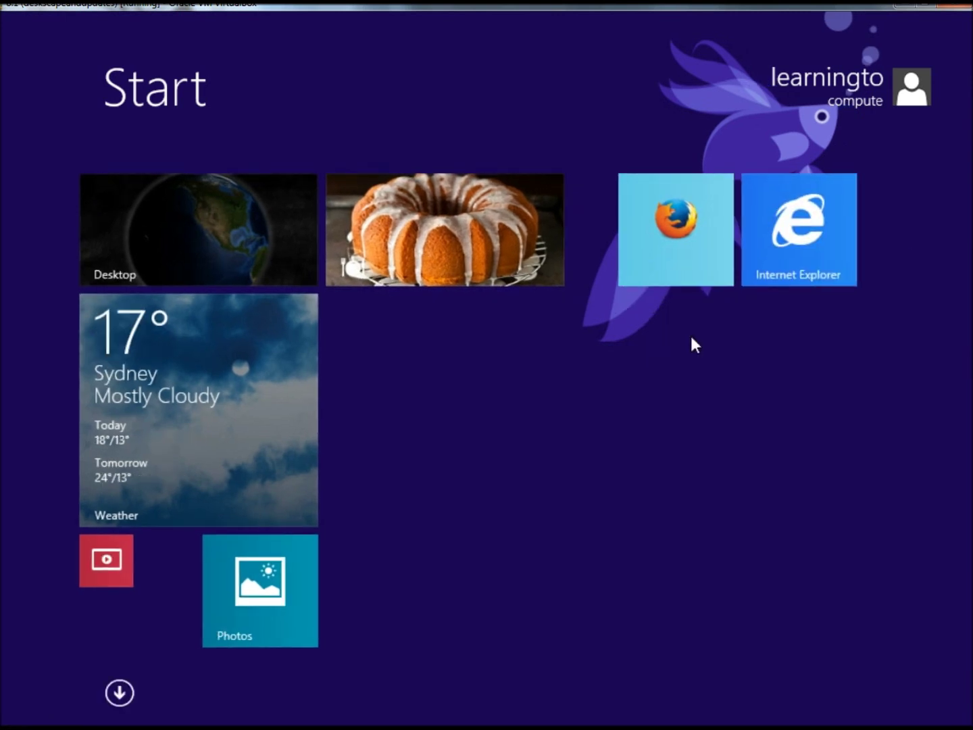
right_click(697, 243)
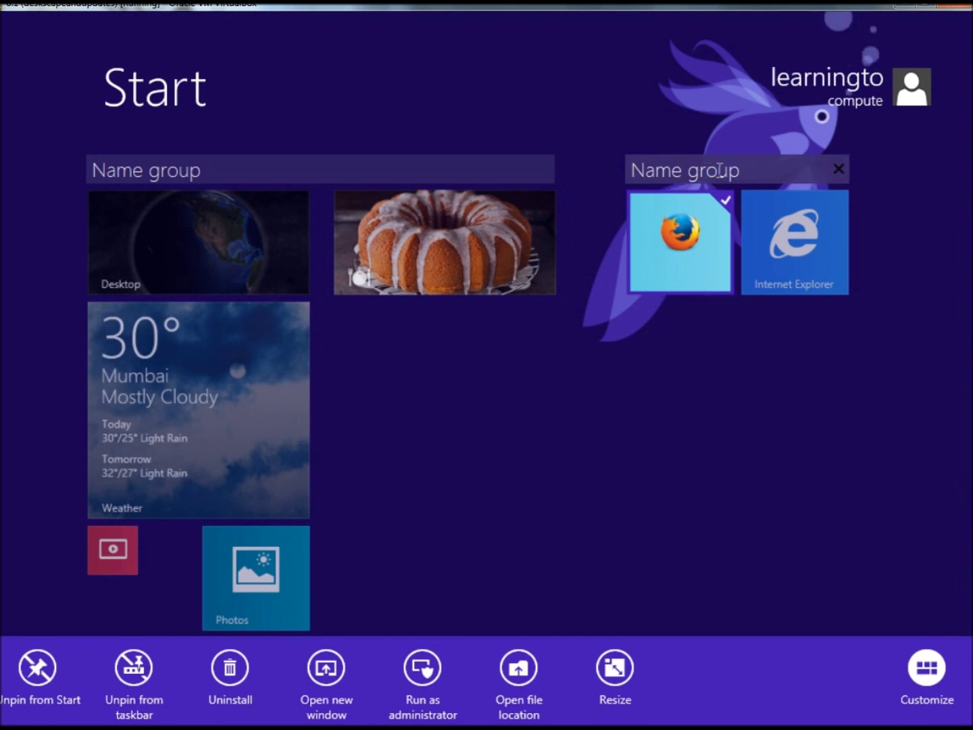
left_click(742, 171)
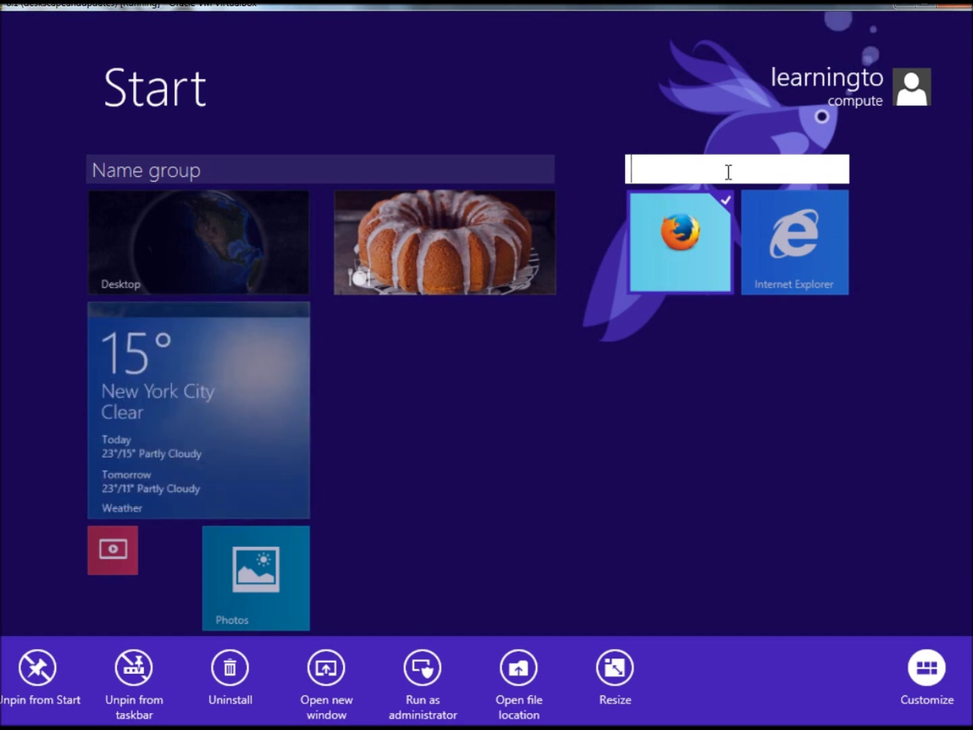
type("Web Bro")
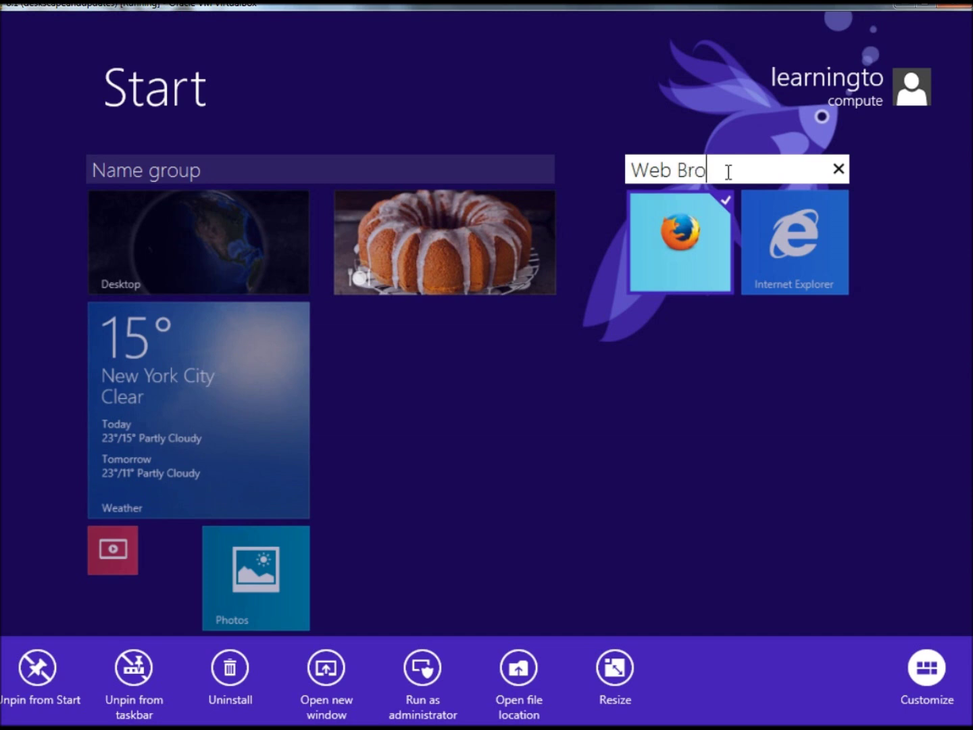
type("wsers")
key("Return")
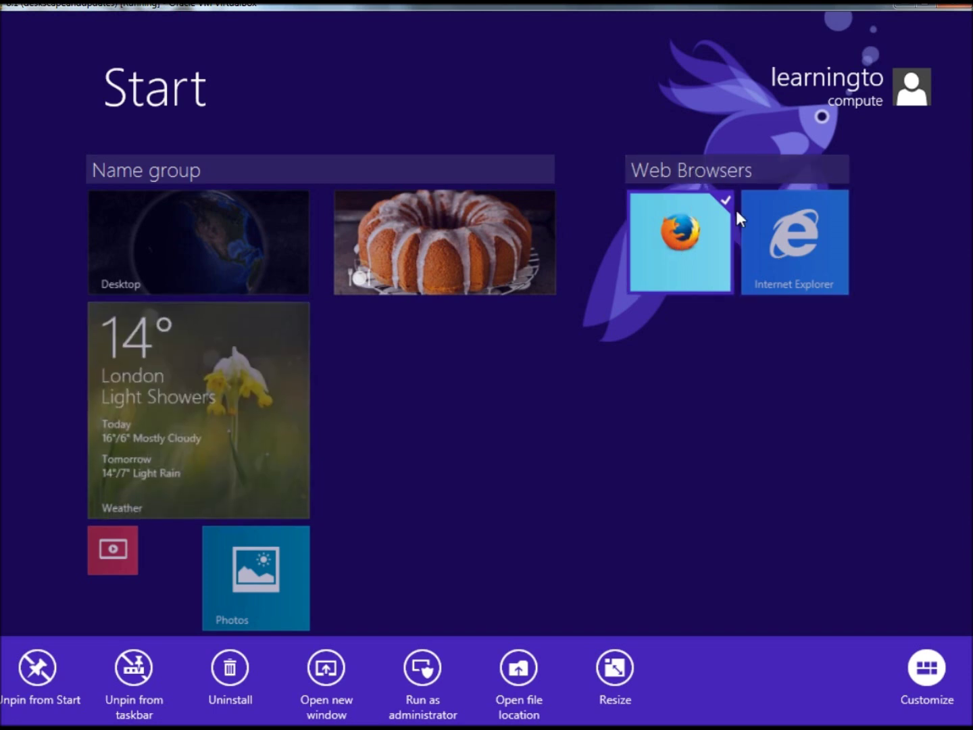
Move the Video tile right of Web Browsers and group it with a small Photos tile
left_click(588, 270)
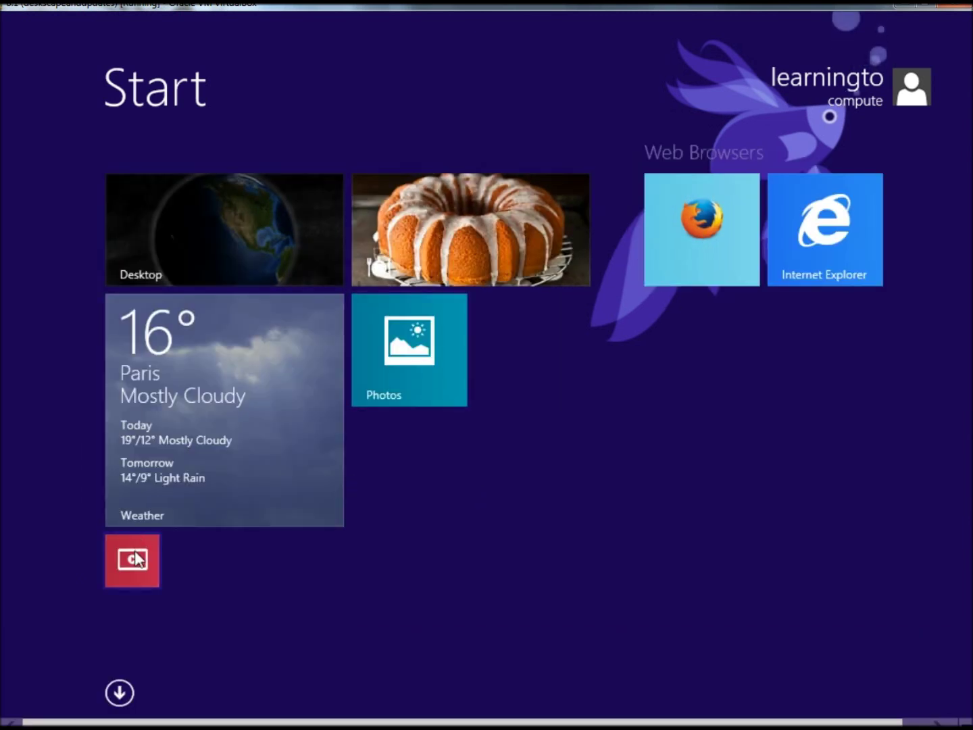
left_click_drag(137, 562, 793, 234)
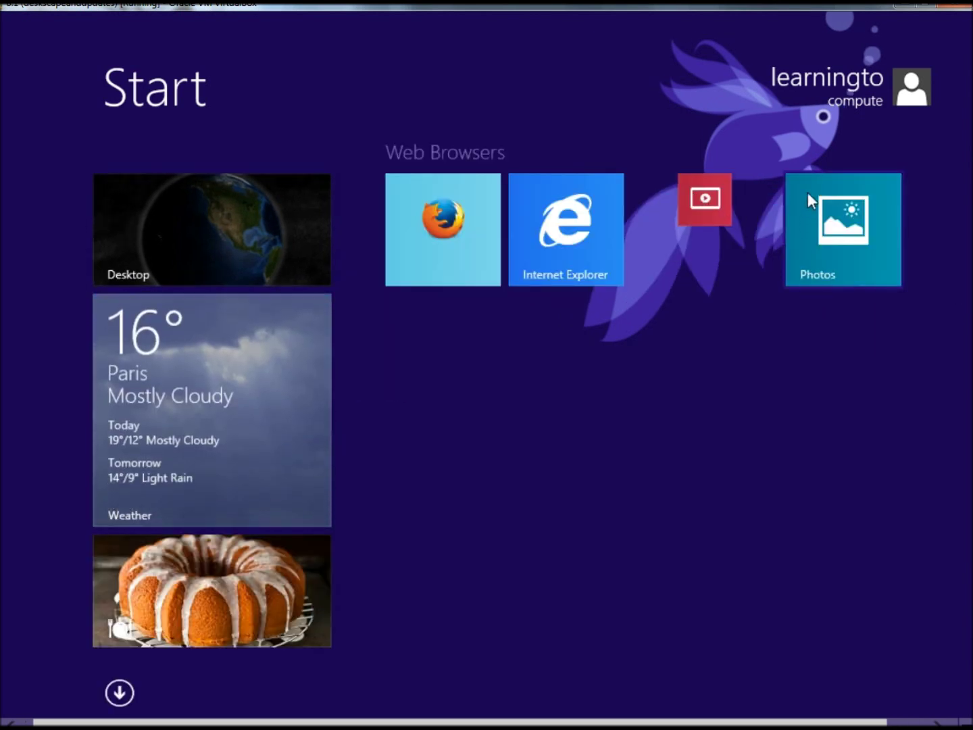
right_click(807, 191)
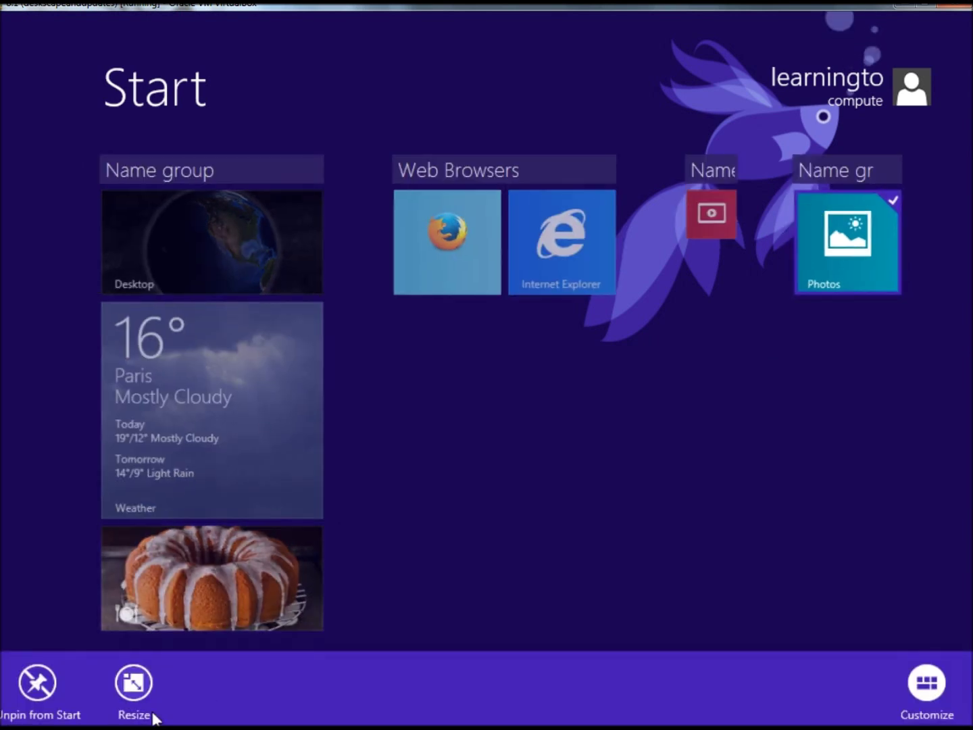
left_click(128, 700)
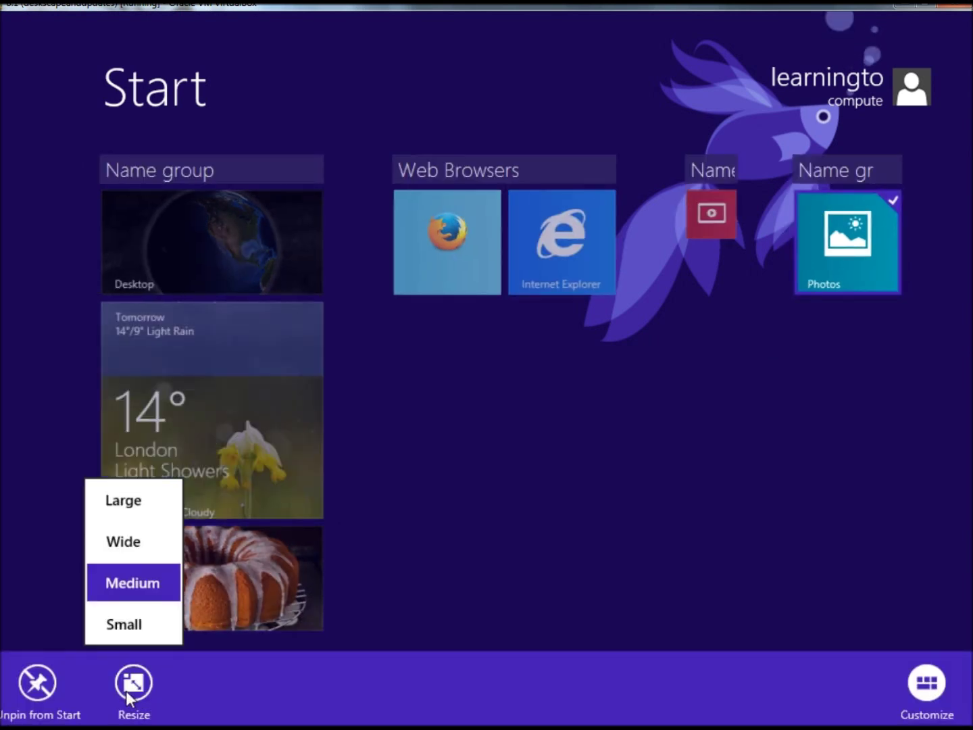
left_click(120, 627)
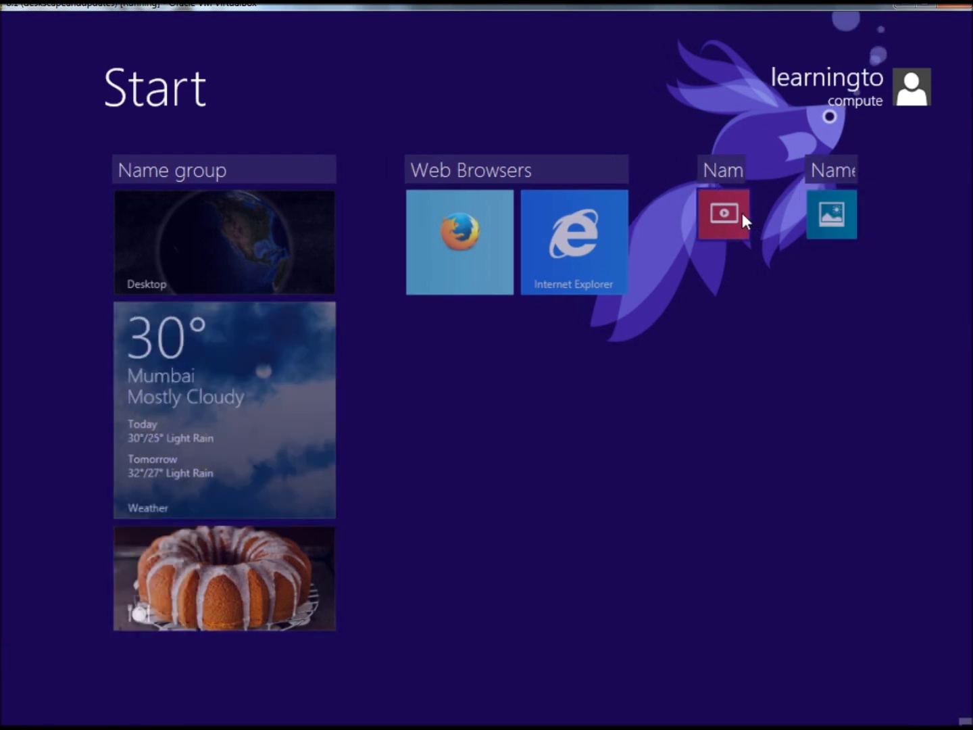
left_click_drag(742, 213, 771, 207)
Name the new Video and Photos group 'Media'
right_click(780, 215)
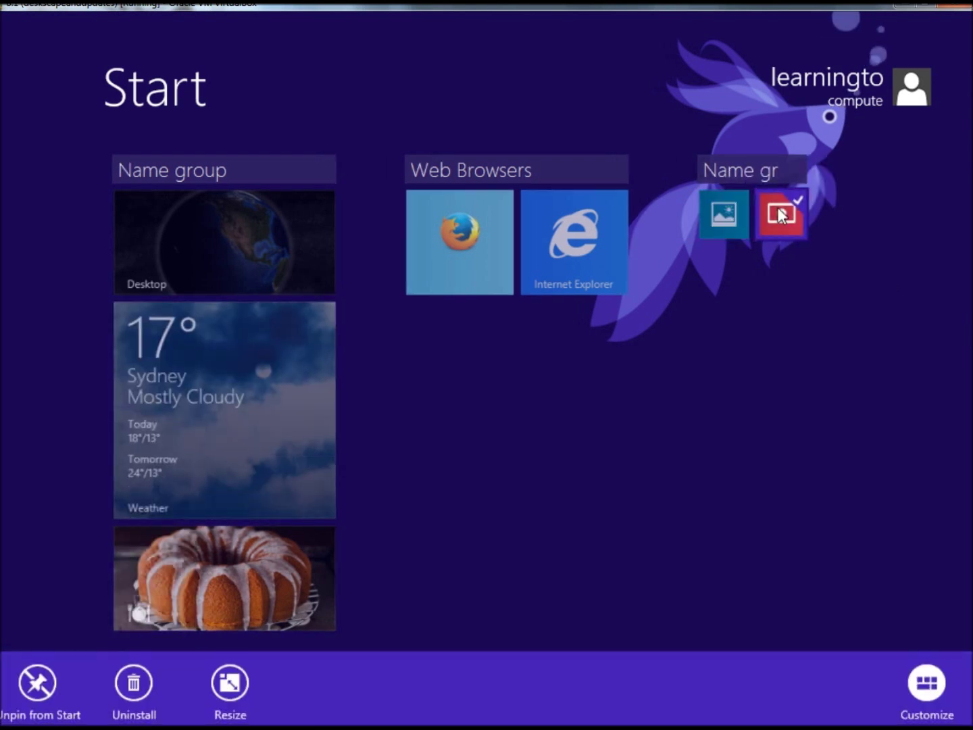
left_click(739, 168)
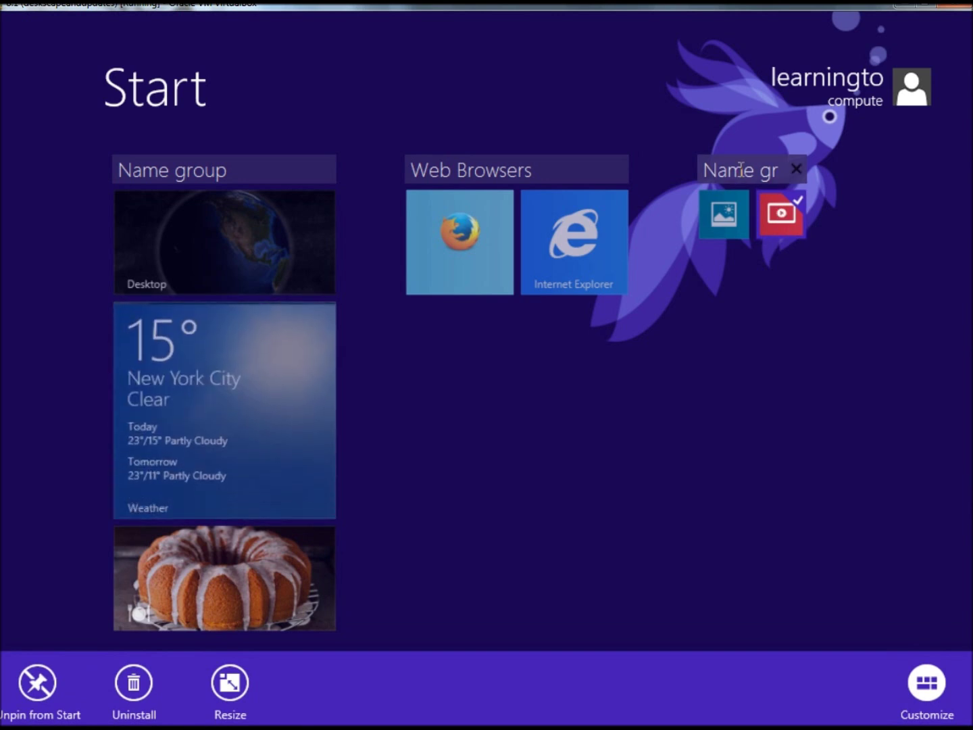
left_click(741, 169)
type("Me")
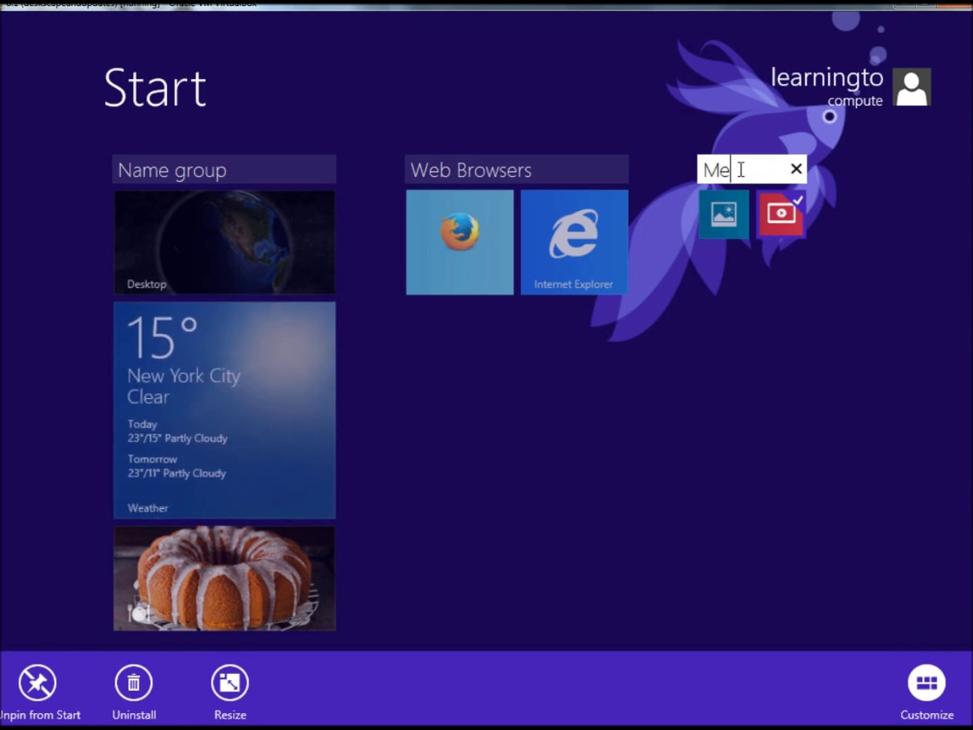
type("dia")
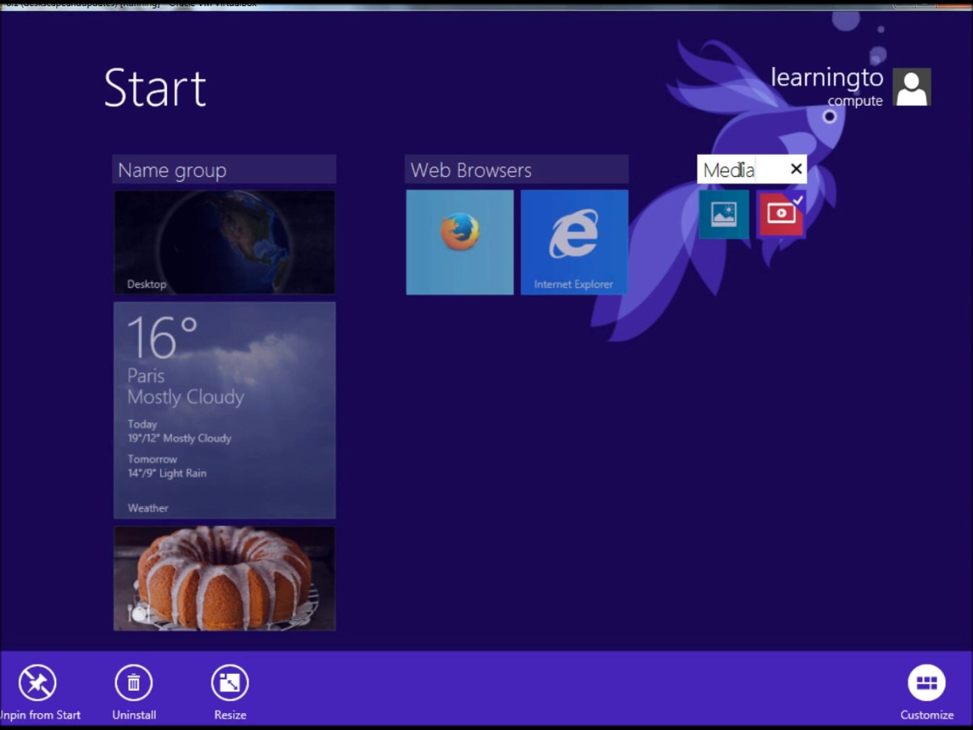
key("Return")
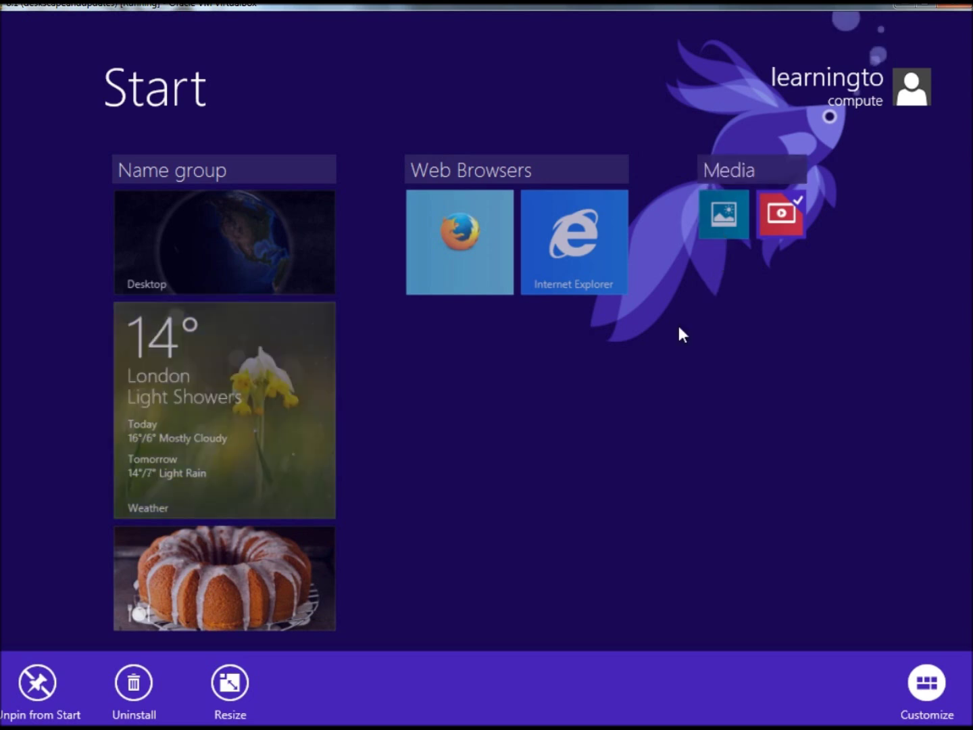
Pull the Video tile out of the Media group and unpin it from Start
left_click(520, 404)
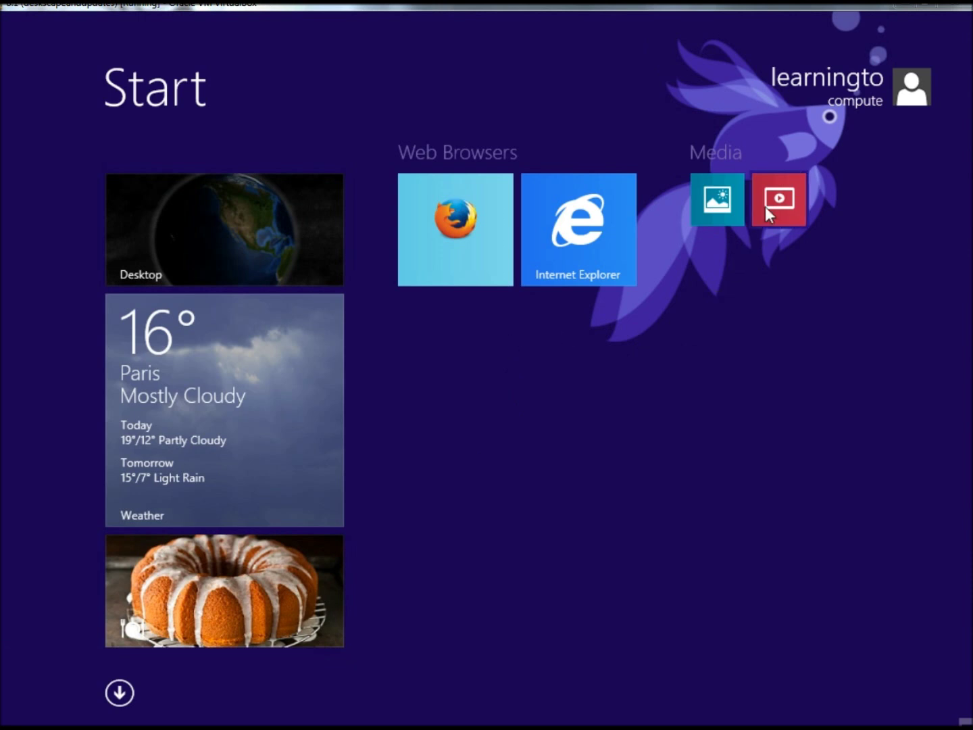
left_click_drag(773, 201, 922, 210)
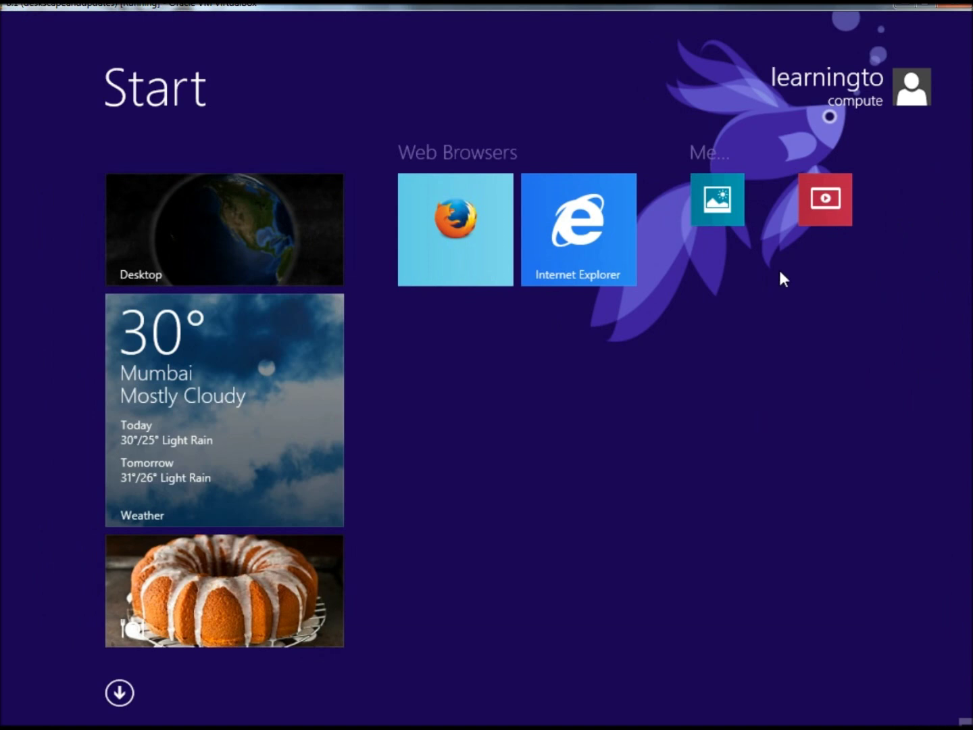
right_click(810, 204)
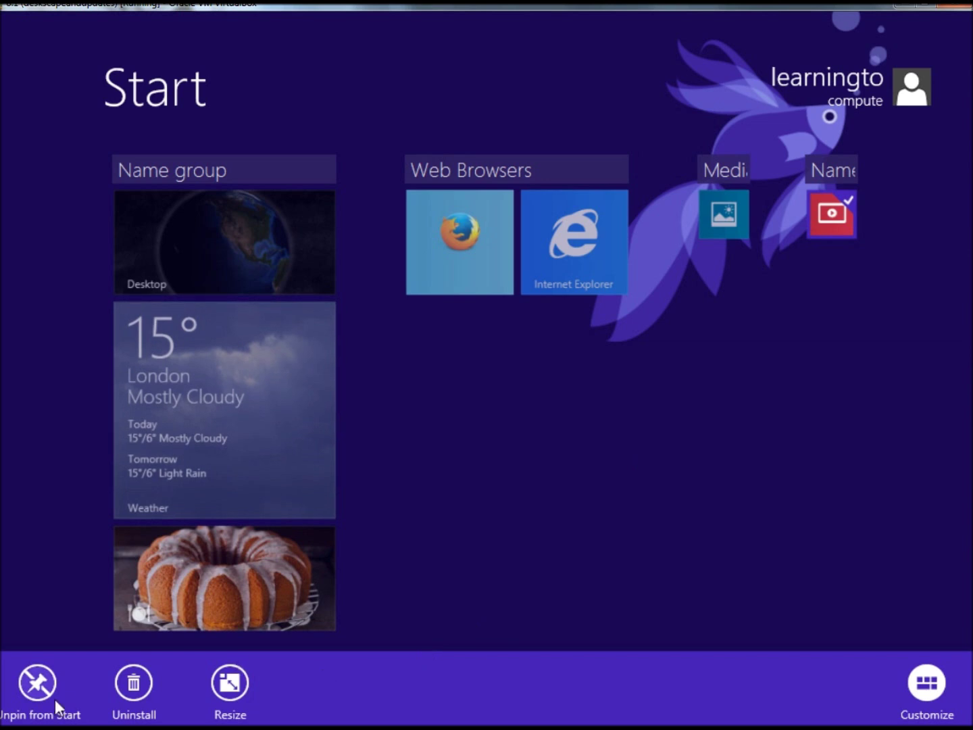
left_click(38, 685)
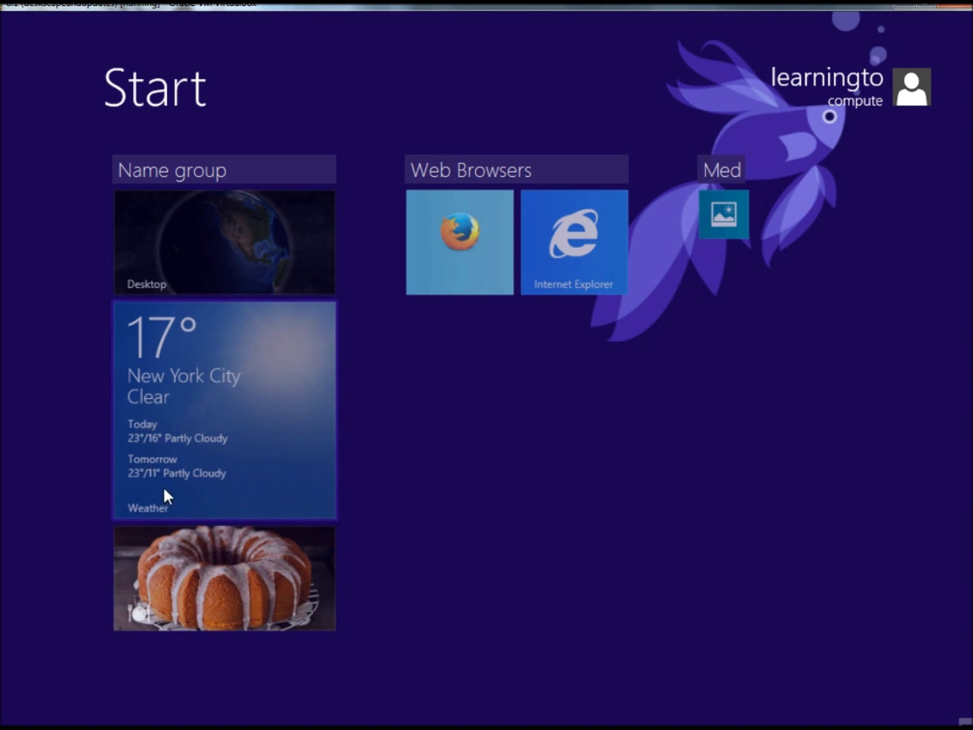
Turn off the Weather live tile, resize it to Small, and place it below the cake tile
right_click(180, 453)
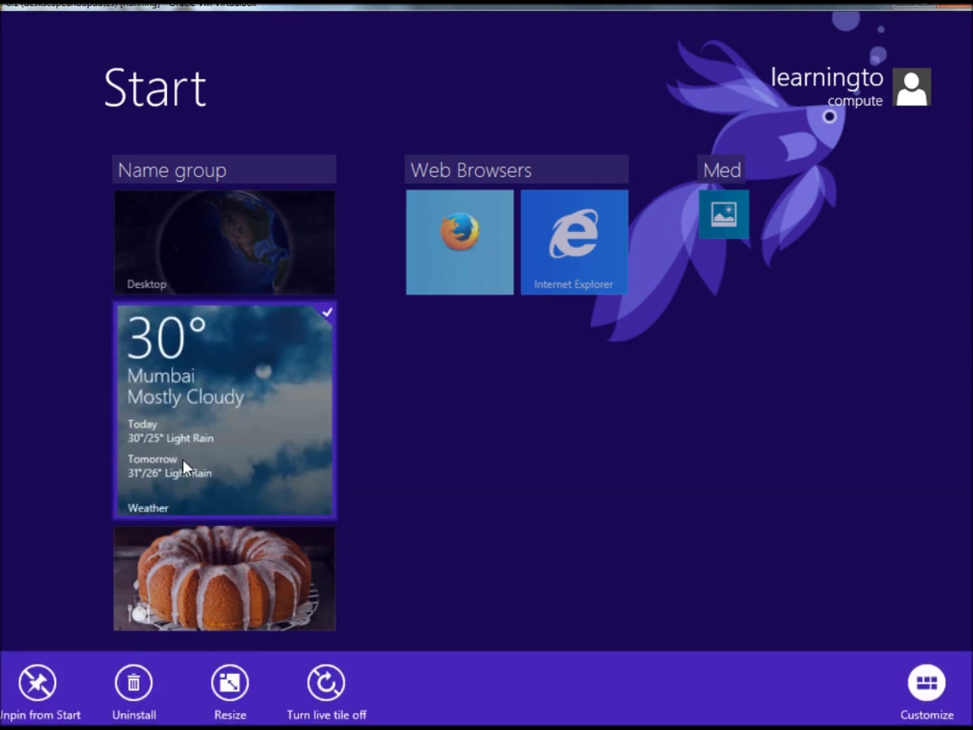
left_click(327, 685)
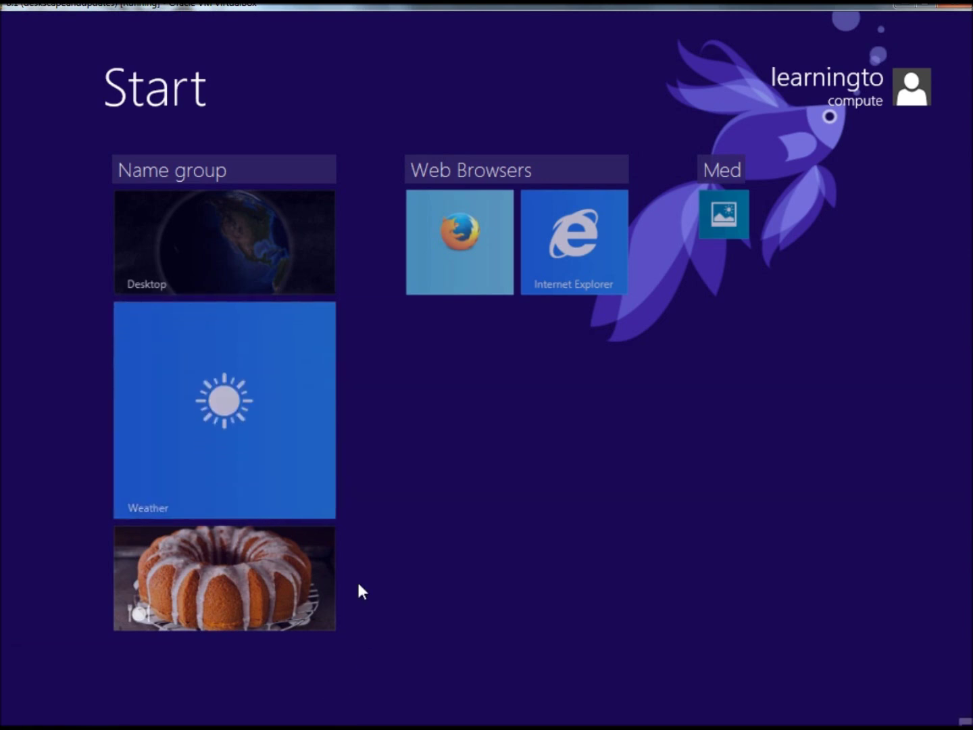
right_click(257, 434)
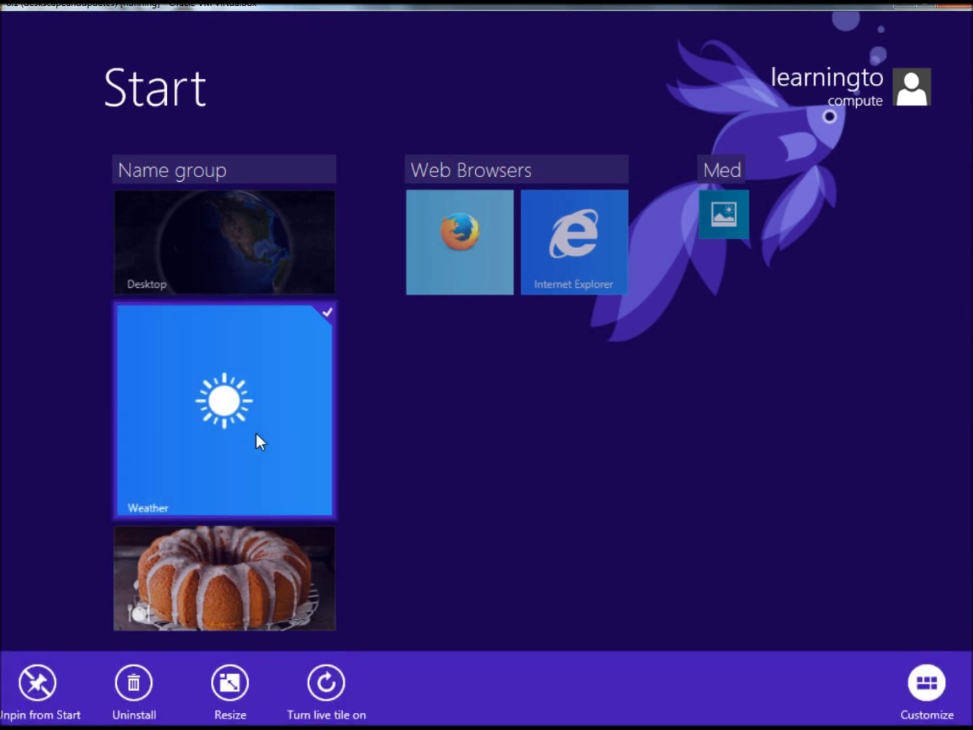
left_click(220, 693)
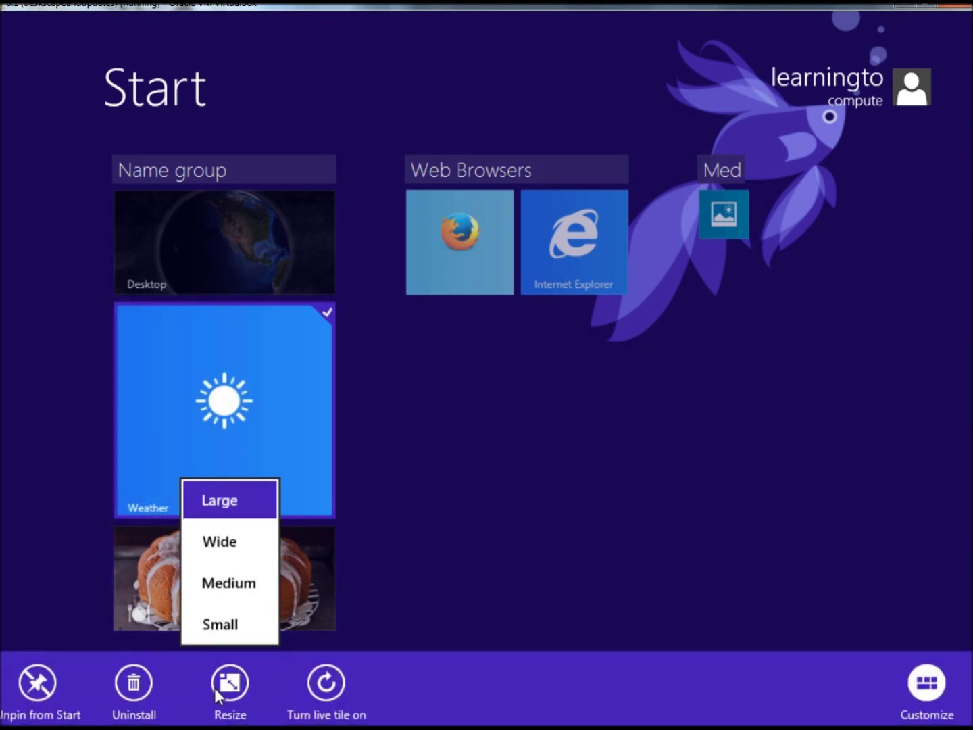
left_click(225, 636)
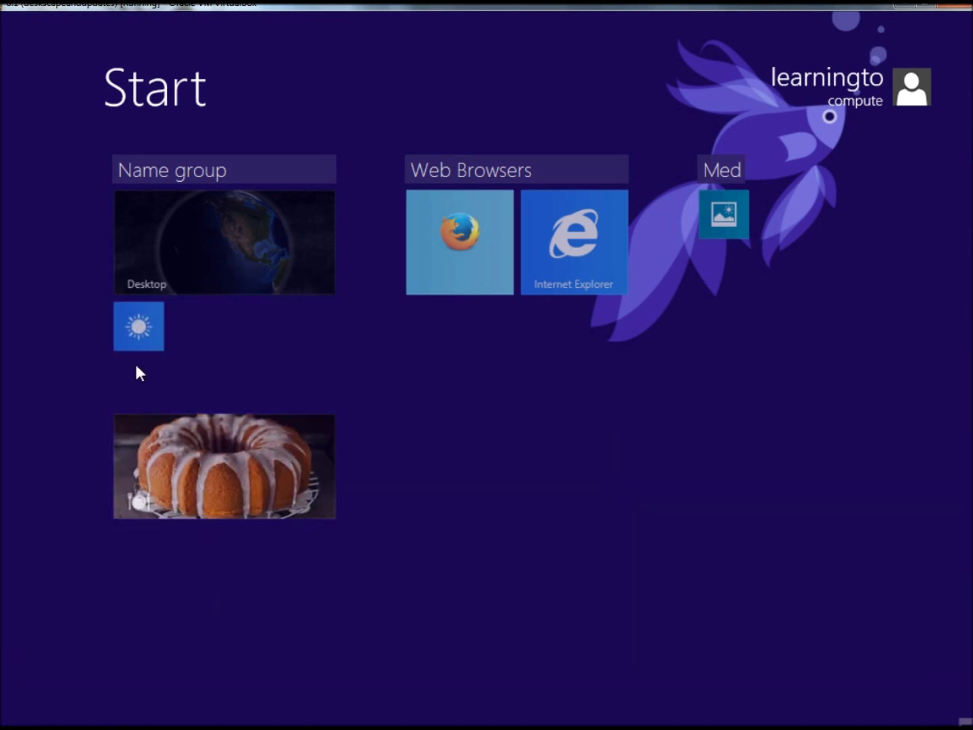
left_click_drag(130, 342, 194, 481)
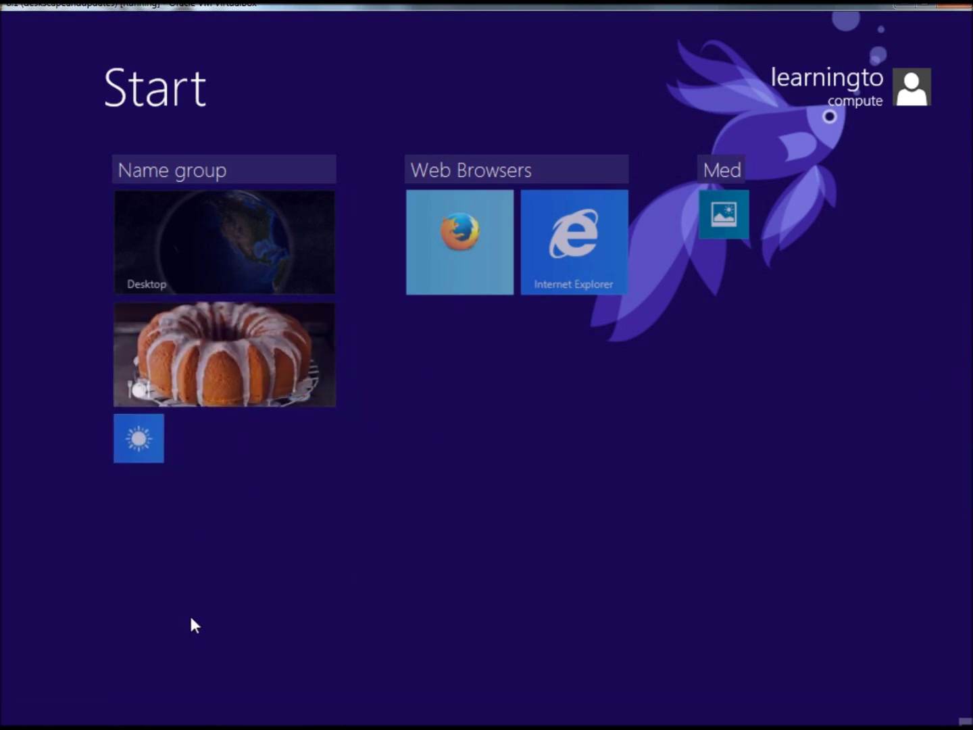
Search for 'media' and pin Windows Media Player to Start
left_click(698, 112)
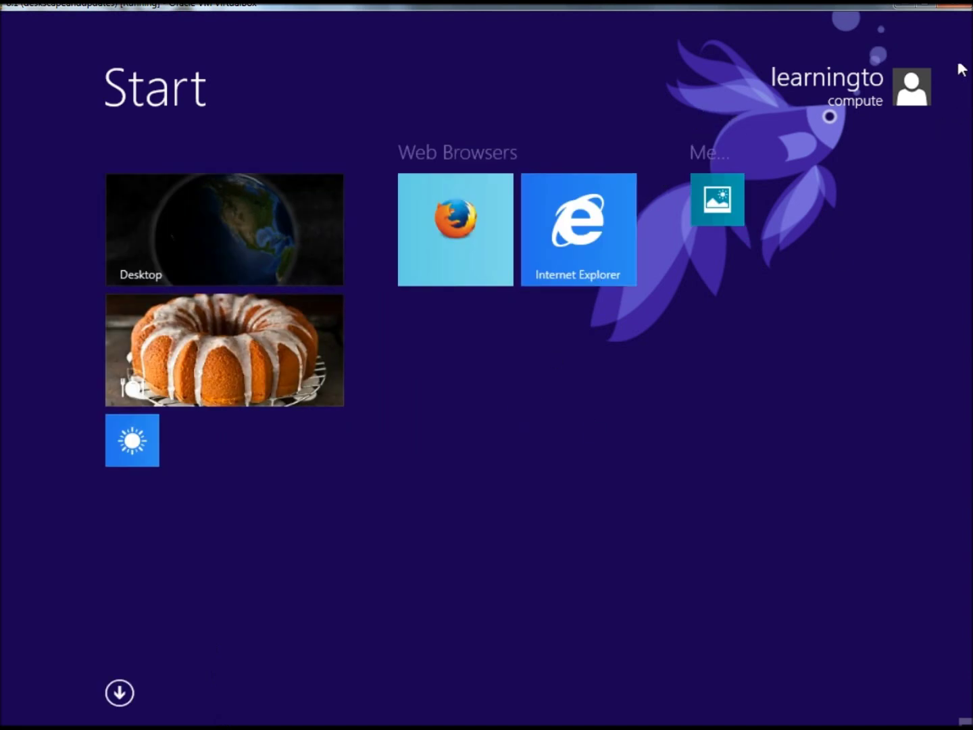
mouse_move(970, 10)
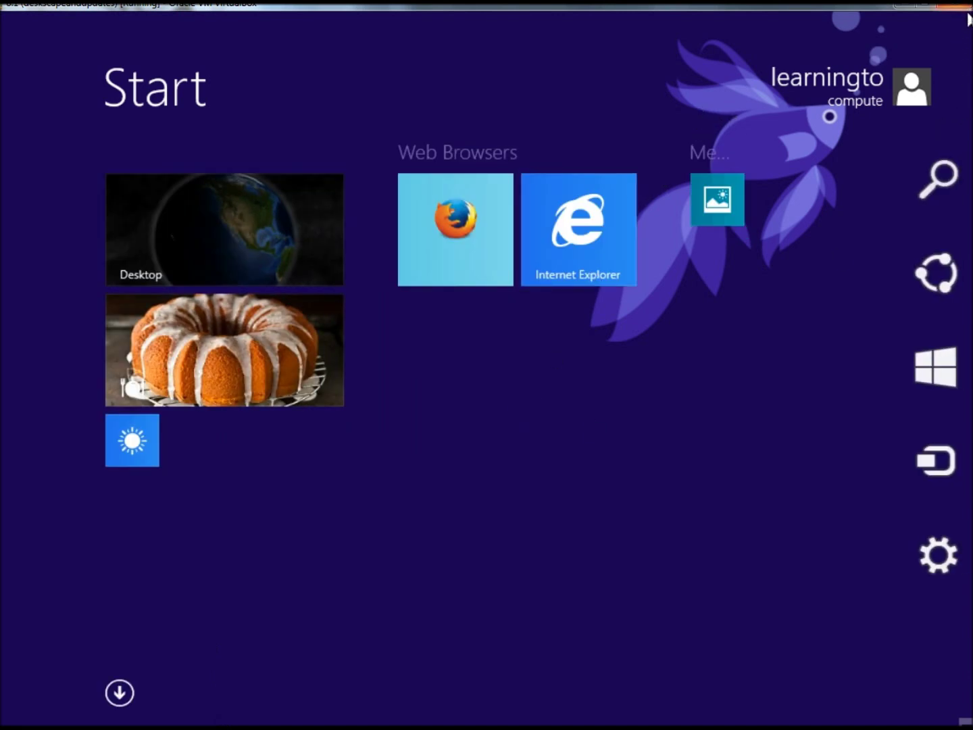
left_click(933, 183)
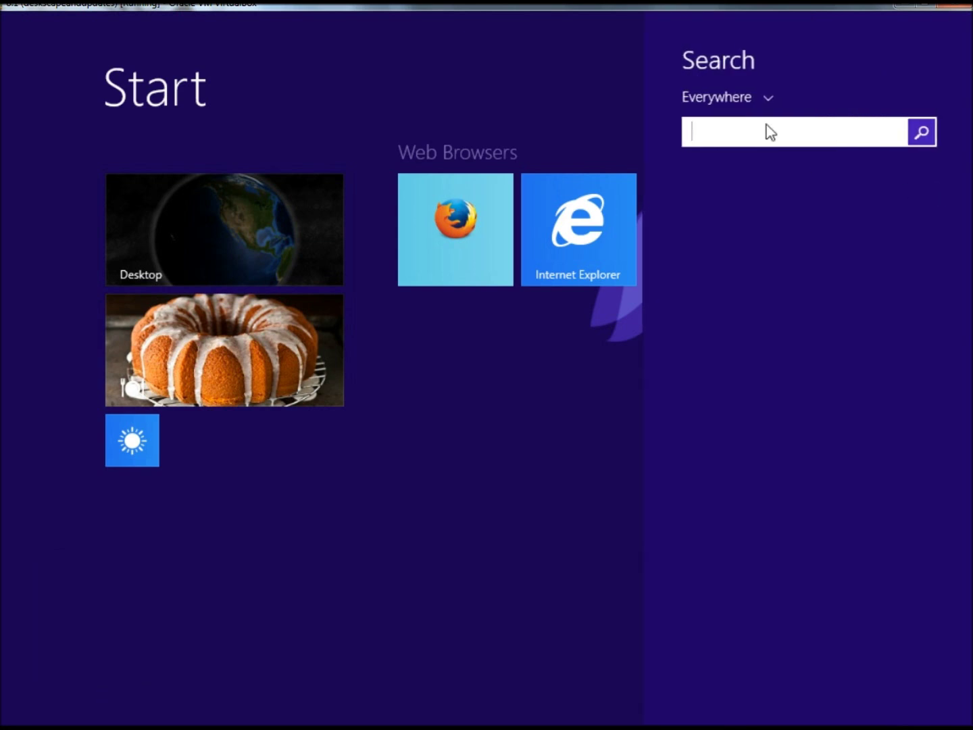
type("media Player")
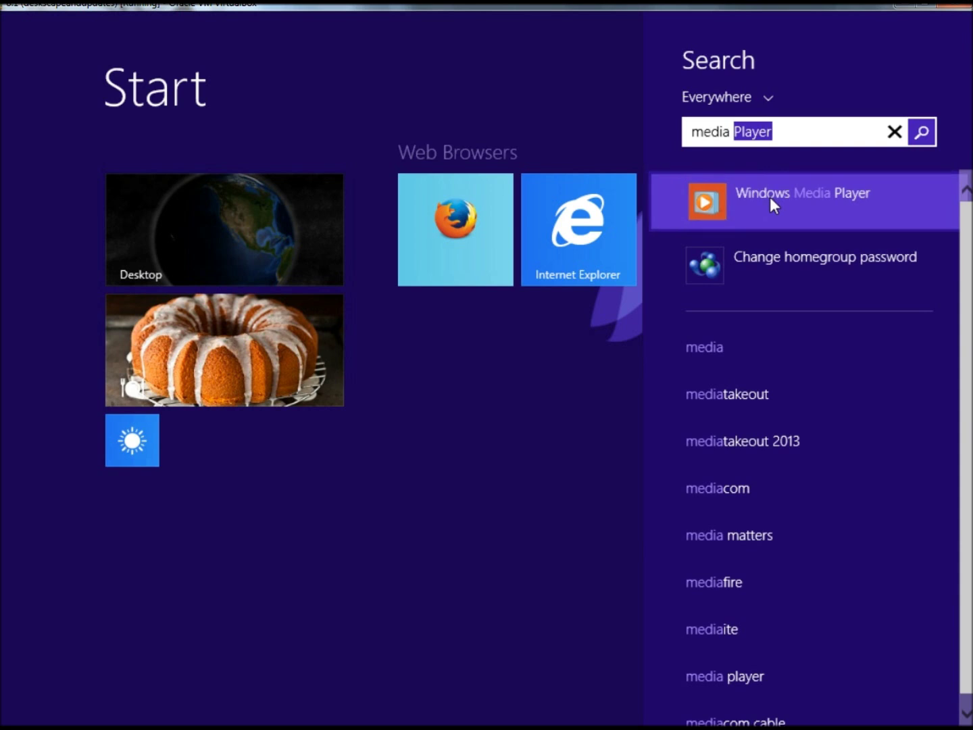
right_click(769, 197)
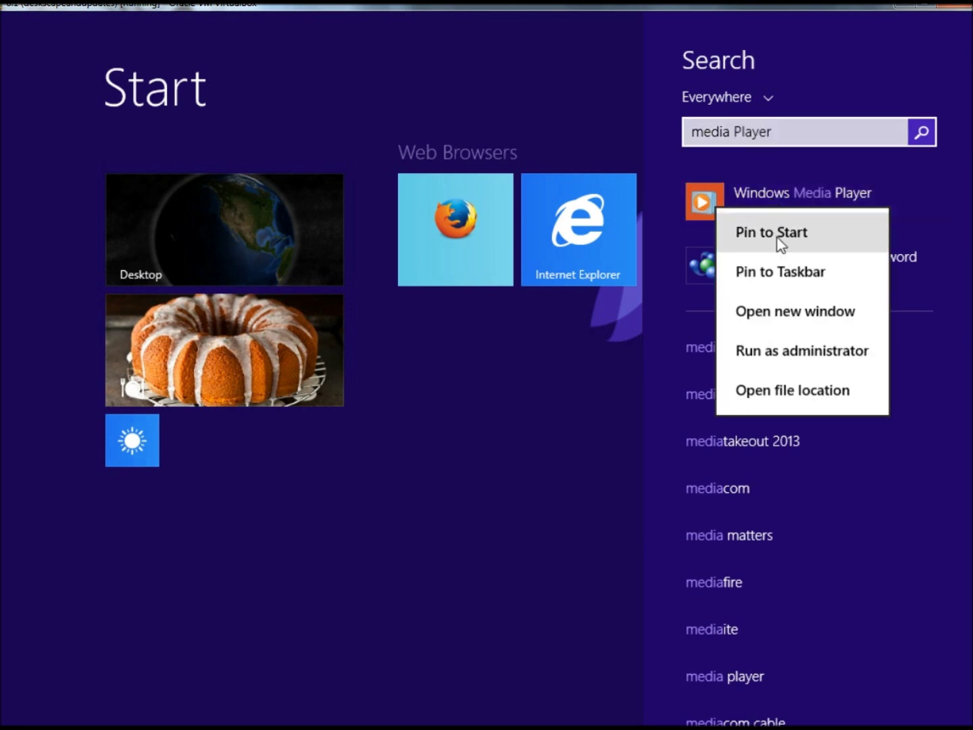
left_click(777, 234)
left_click(624, 411)
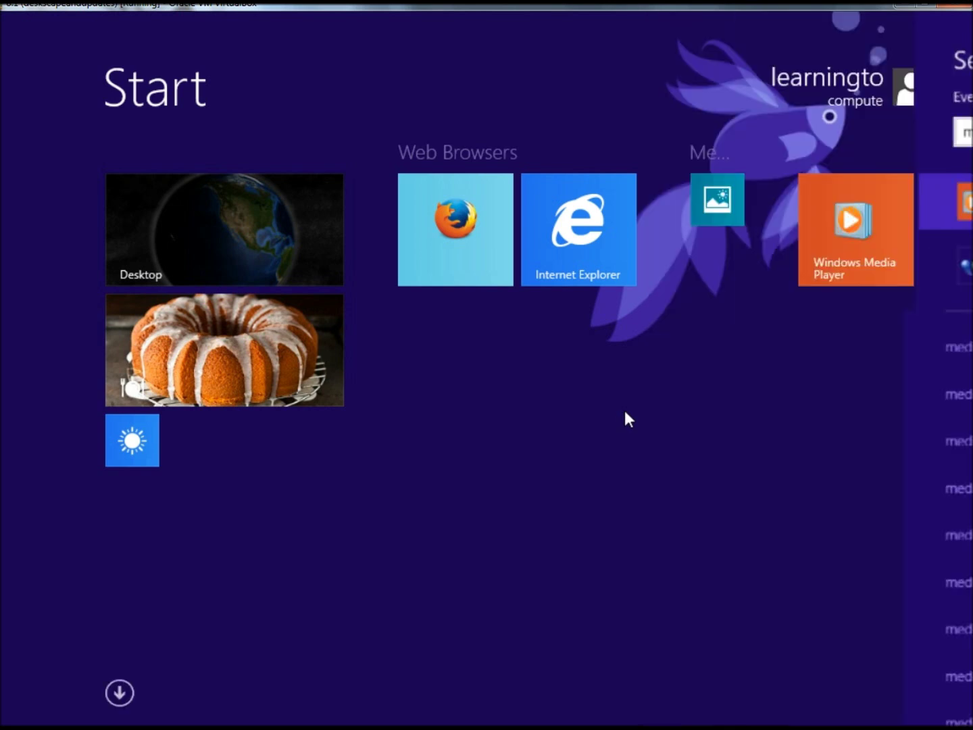
Resize the Windows Media Player tile to Small
right_click(824, 248)
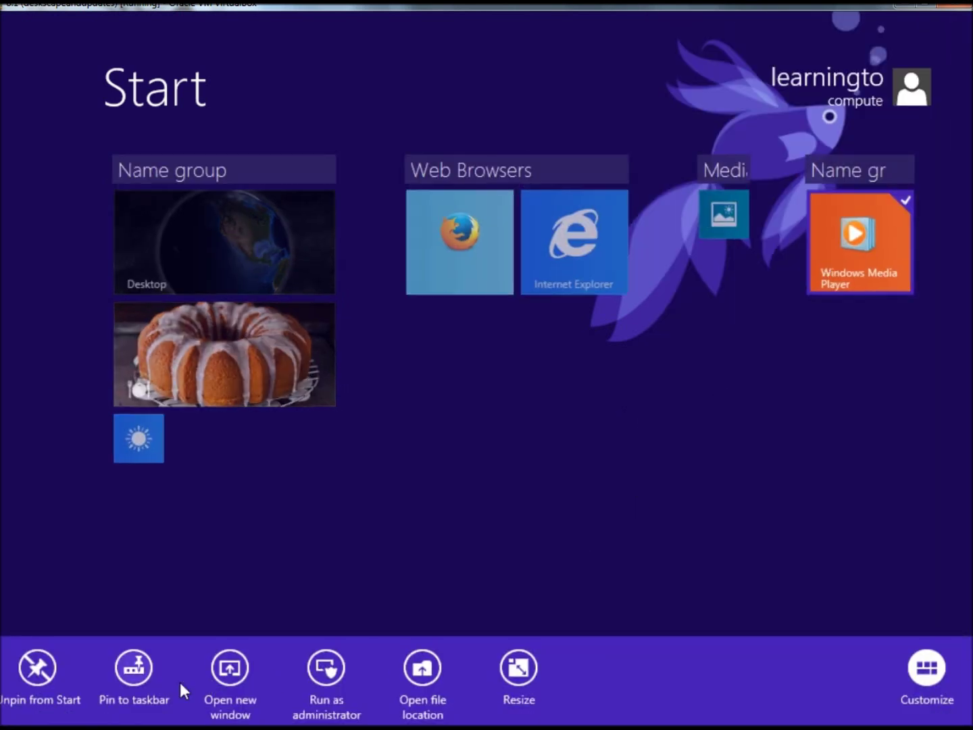
left_click(518, 668)
left_click(508, 609)
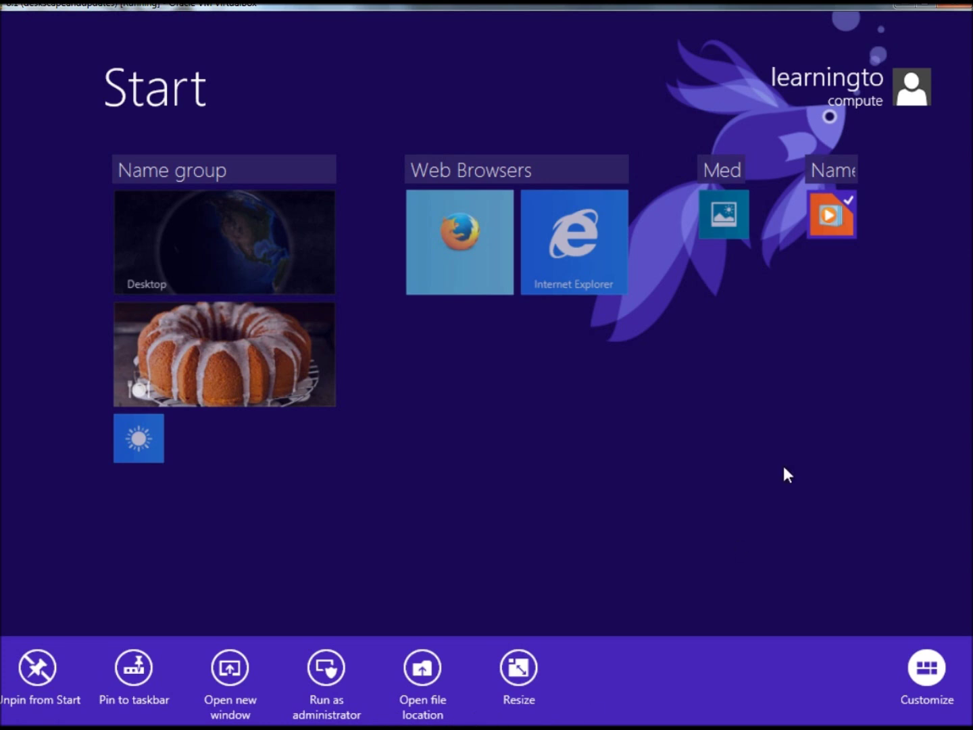
left_click(423, 396)
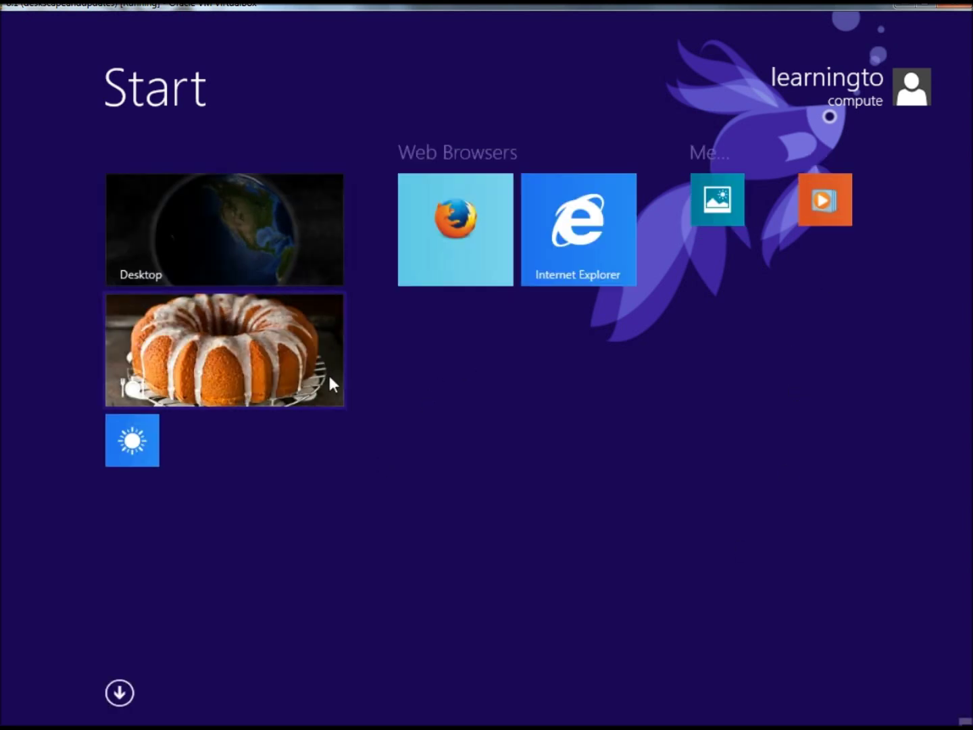
right_click(252, 374)
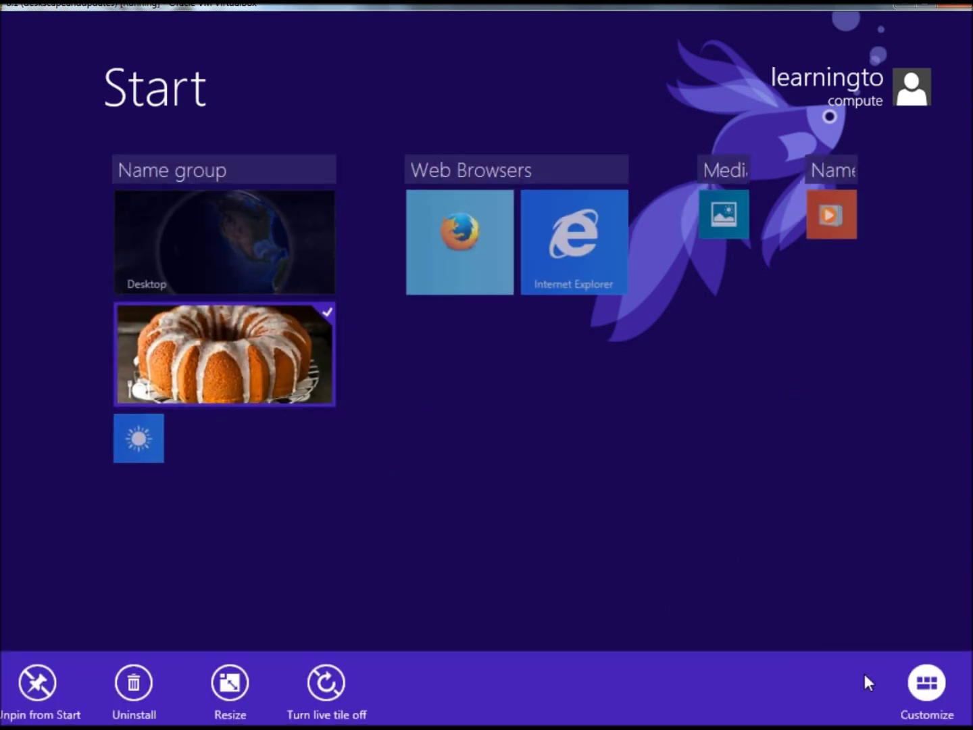
Pin Notepad from Windows Accessories in the All Apps list to Start
left_click(928, 684)
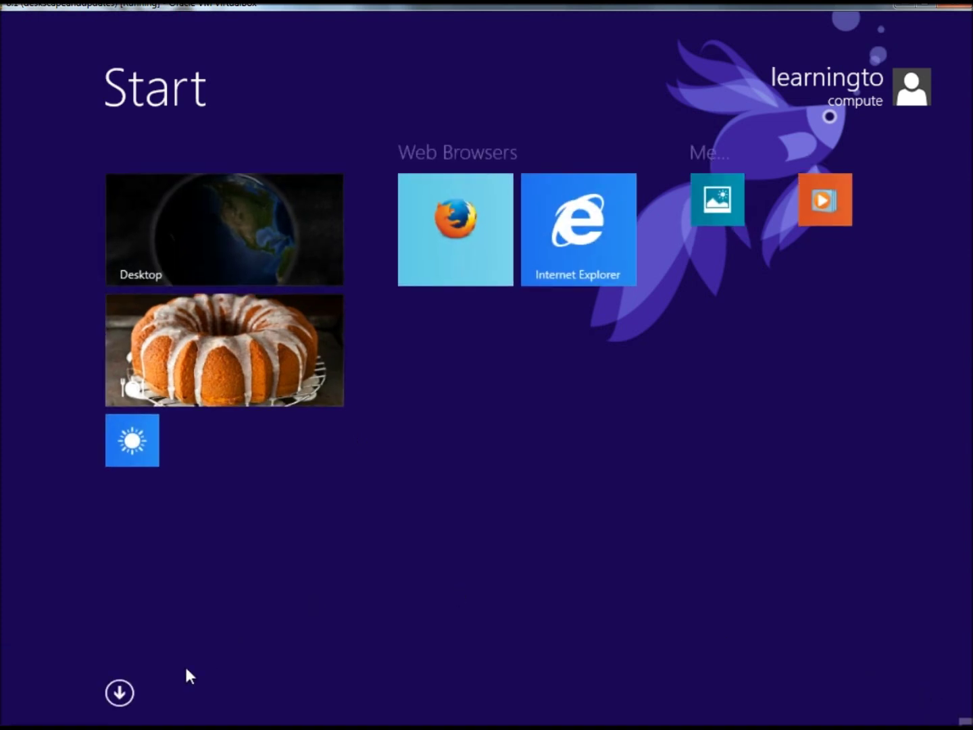
left_click(119, 696)
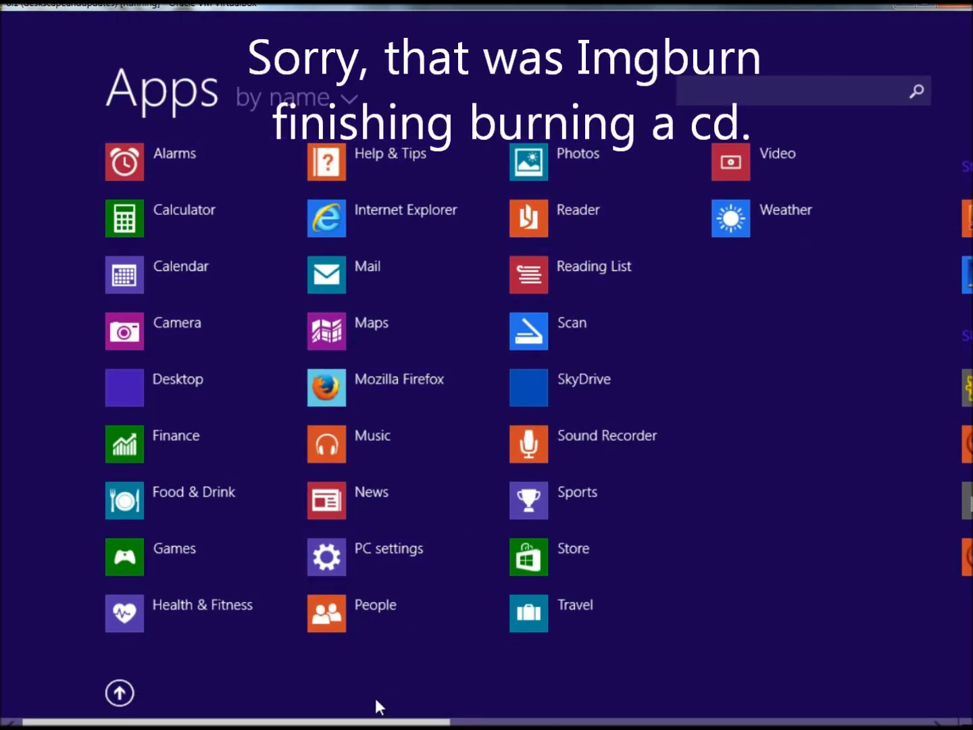
left_click_drag(377, 723, 837, 722)
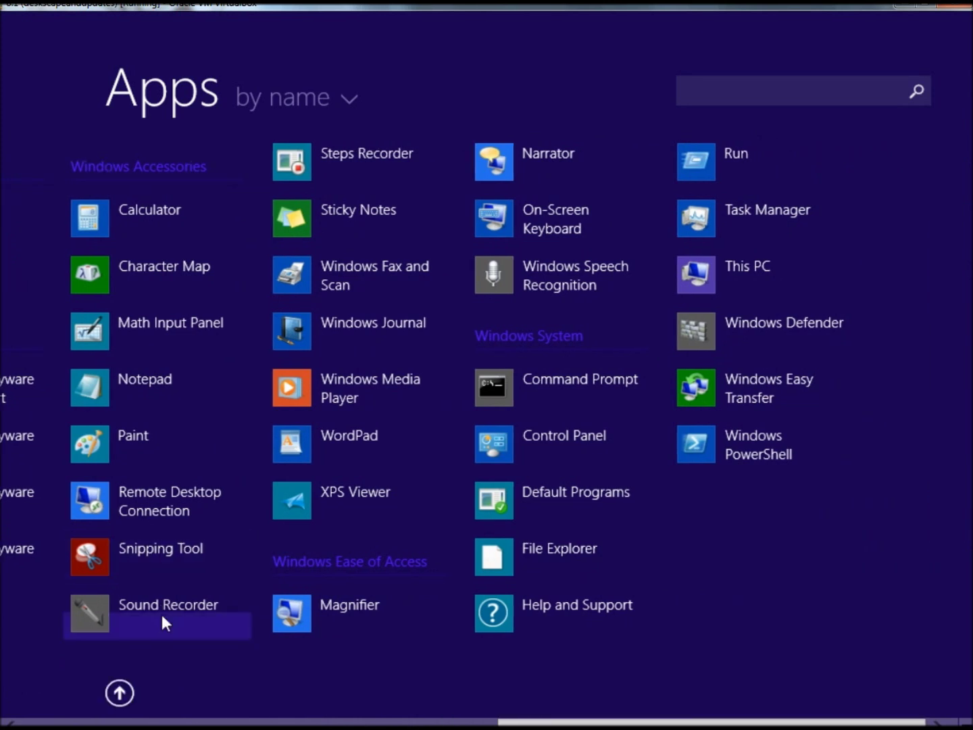
right_click(146, 373)
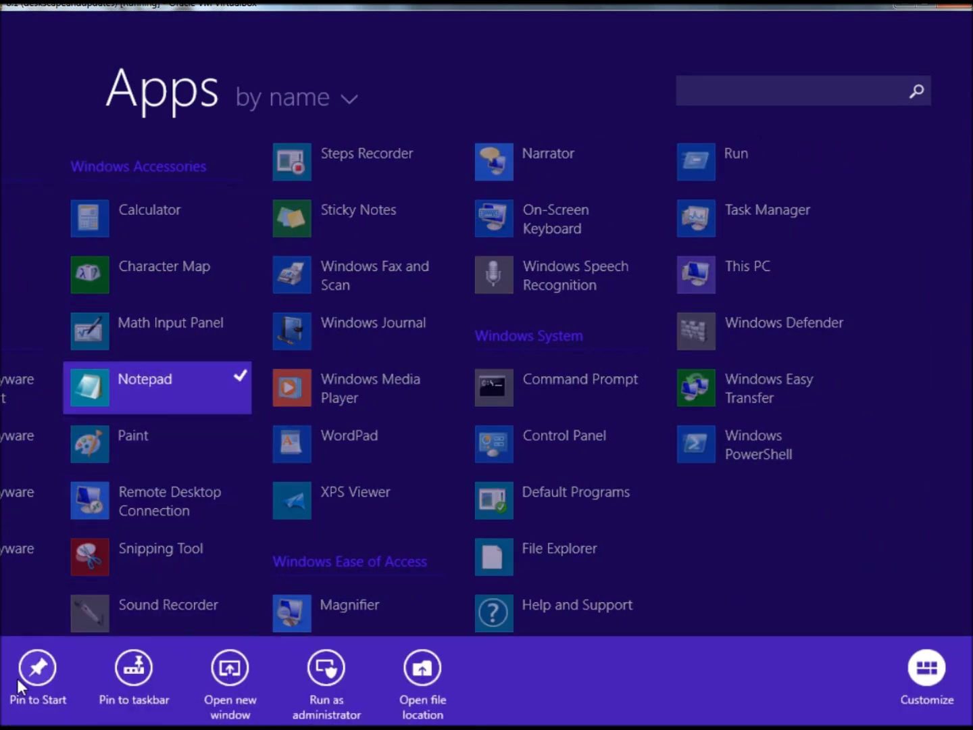
left_click(39, 676)
key("super")
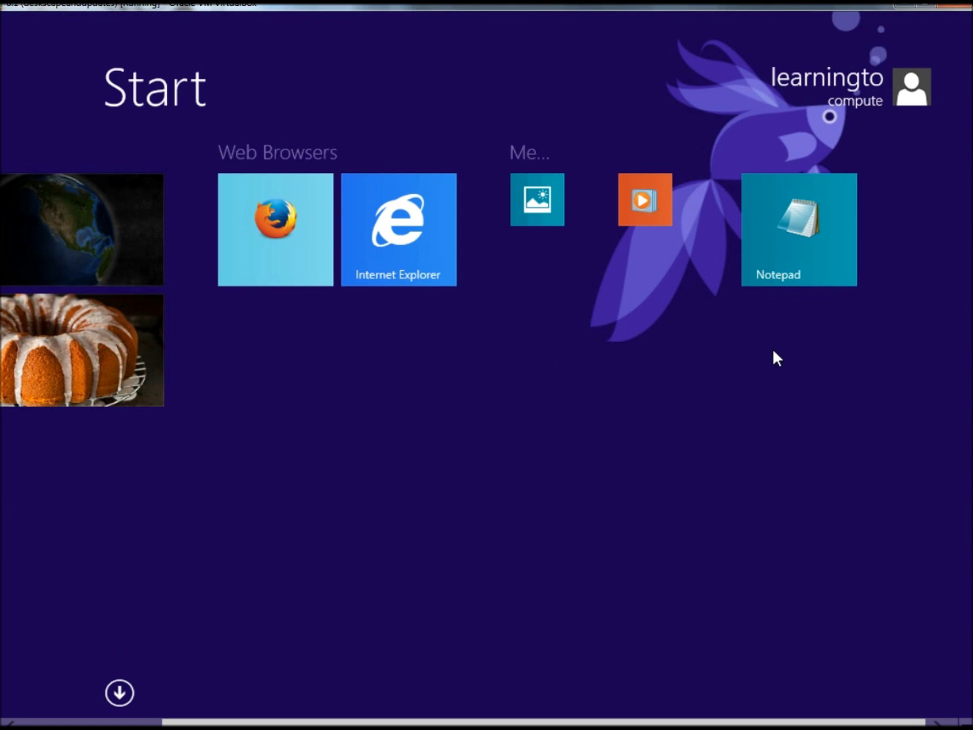
right_click(764, 220)
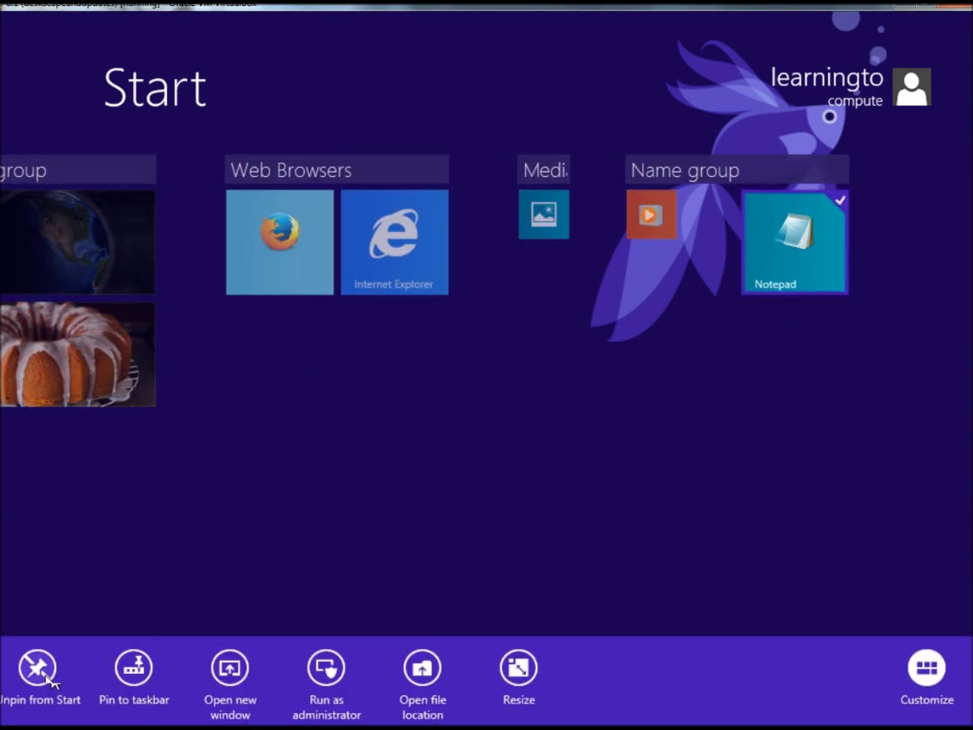
Unpin the Notepad, Windows Media Player, Photos and Internet Explorer tiles
left_click(27, 674)
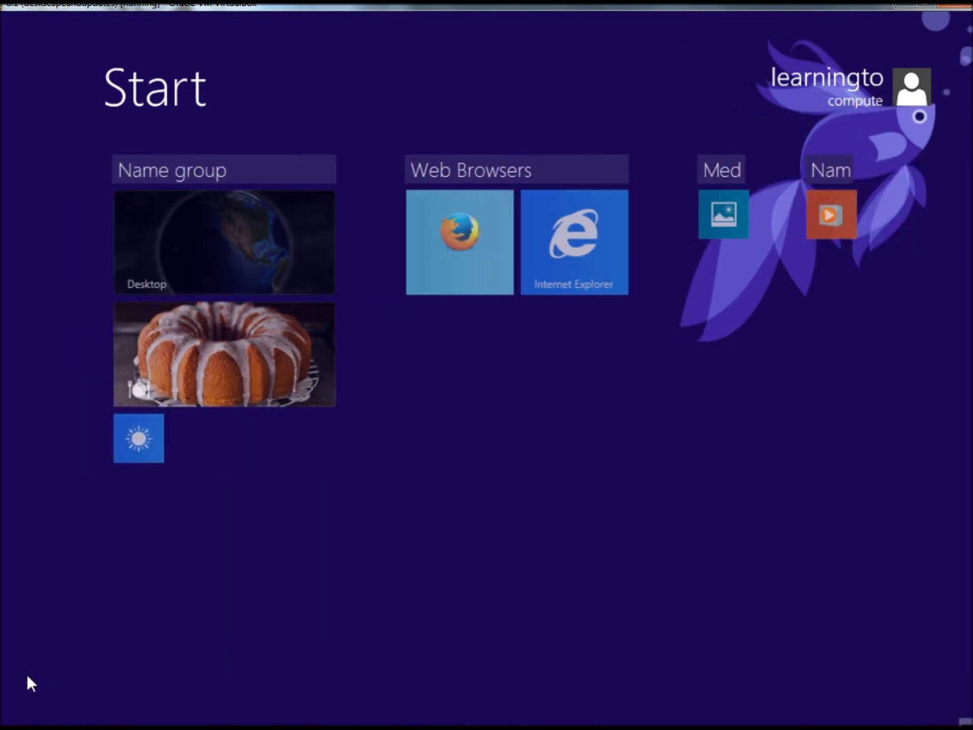
left_click(706, 641)
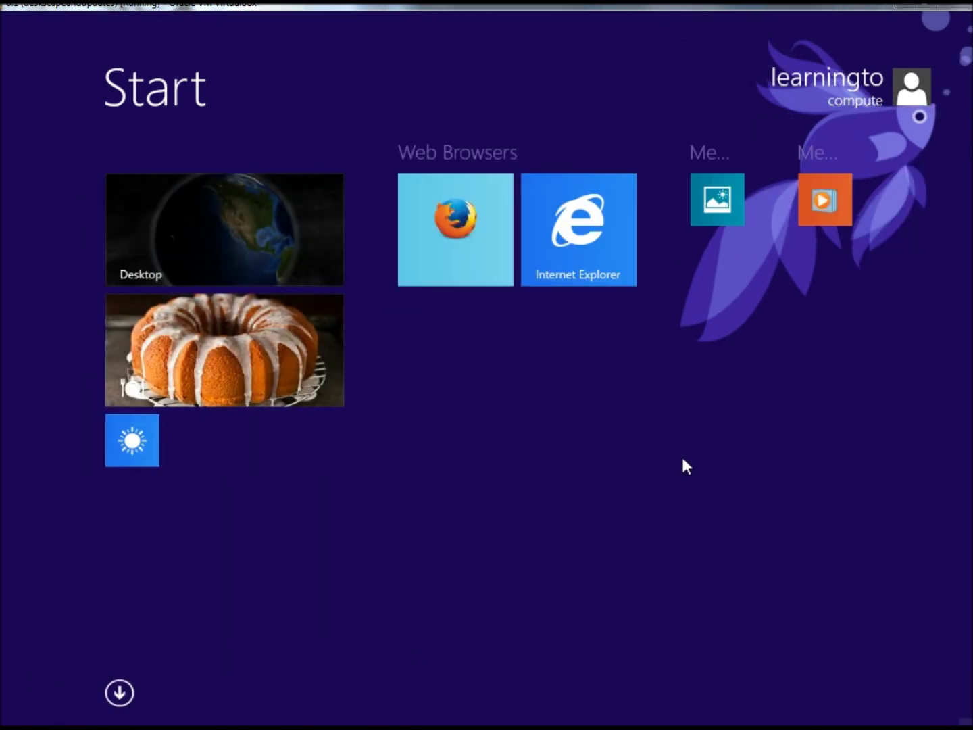
right_click(844, 188)
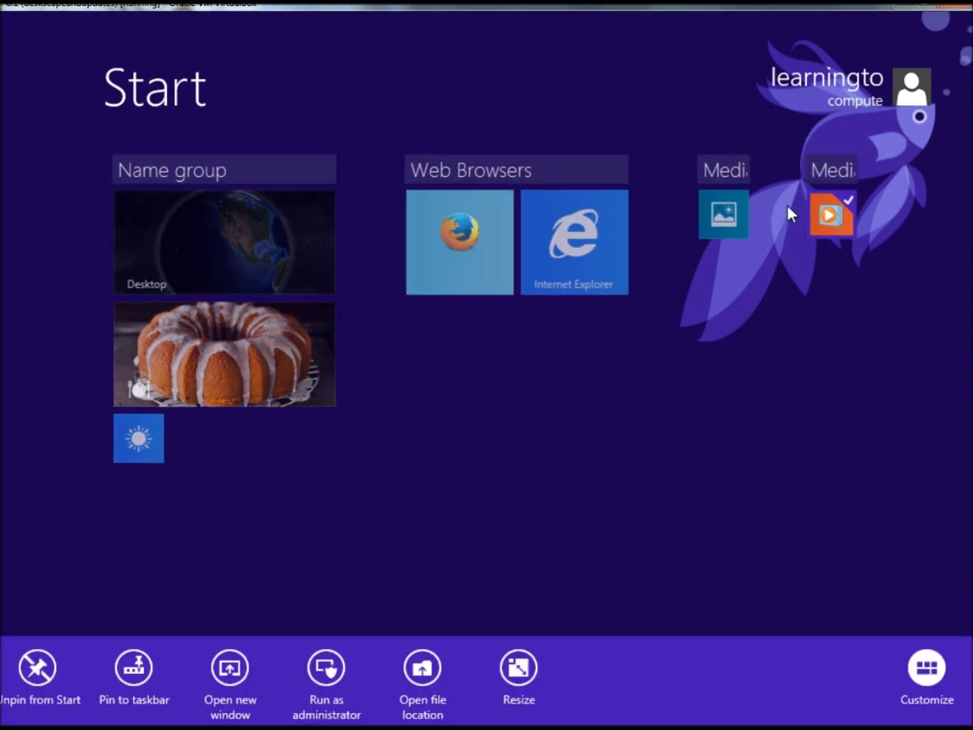
right_click(741, 198)
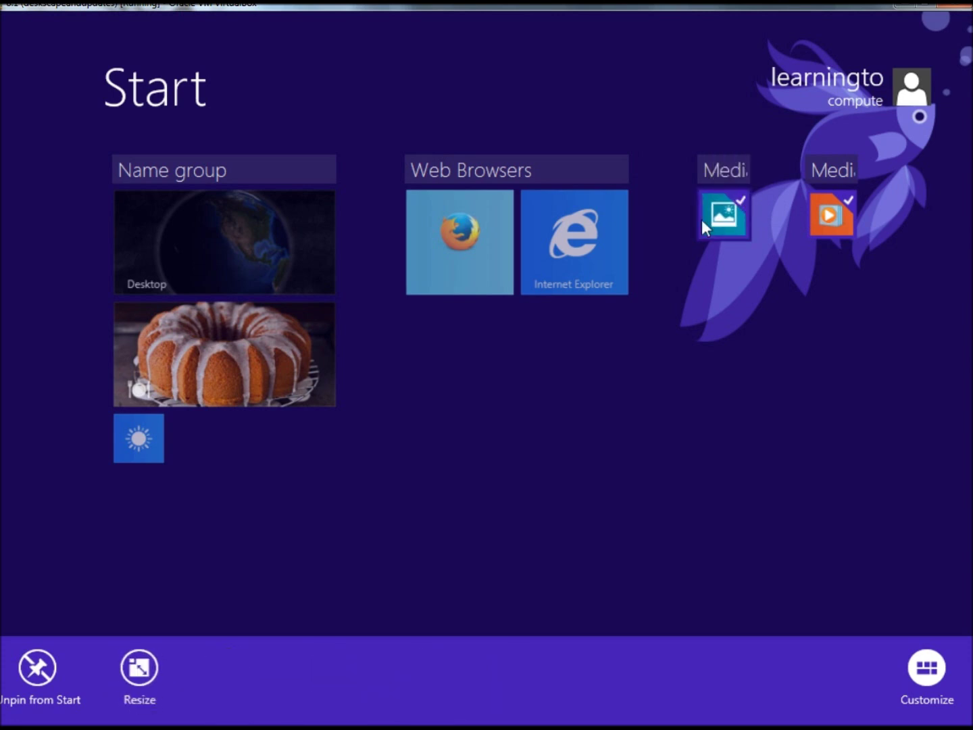
right_click(606, 197)
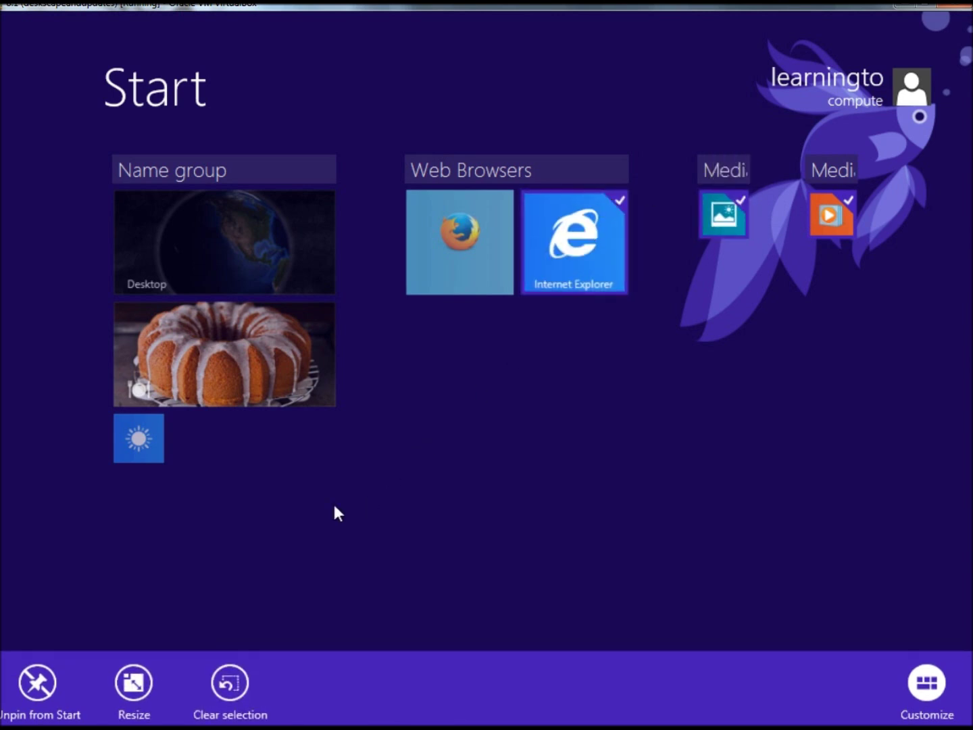
left_click(38, 692)
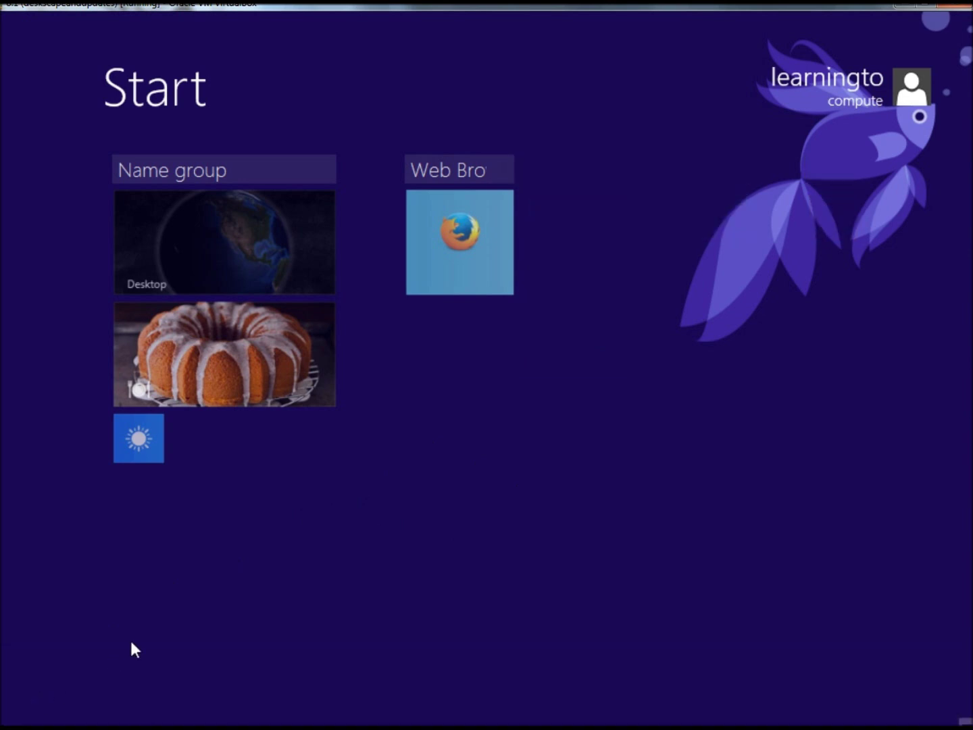
Unpin the Weather and cake tiles
right_click(139, 448)
right_click(194, 386)
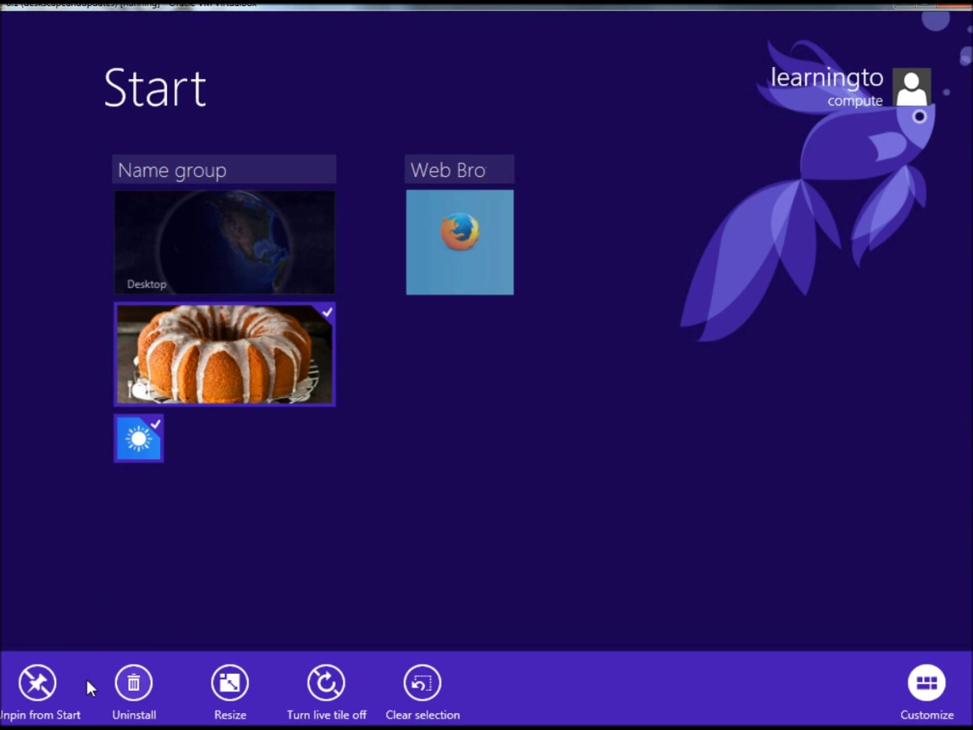
left_click(47, 684)
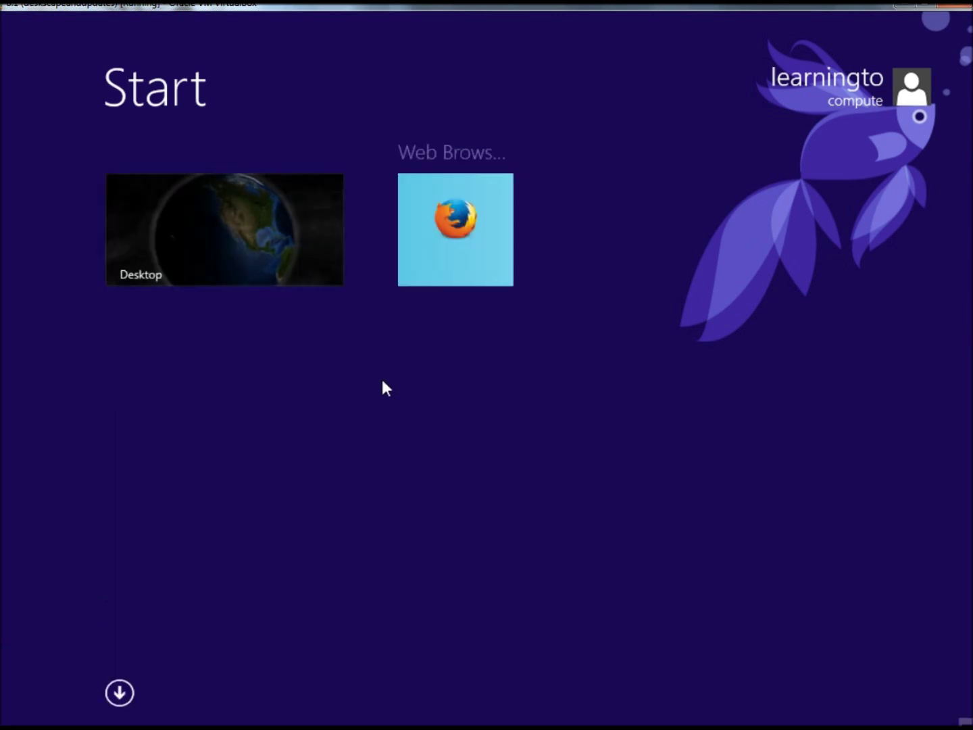
left_click(198, 236)
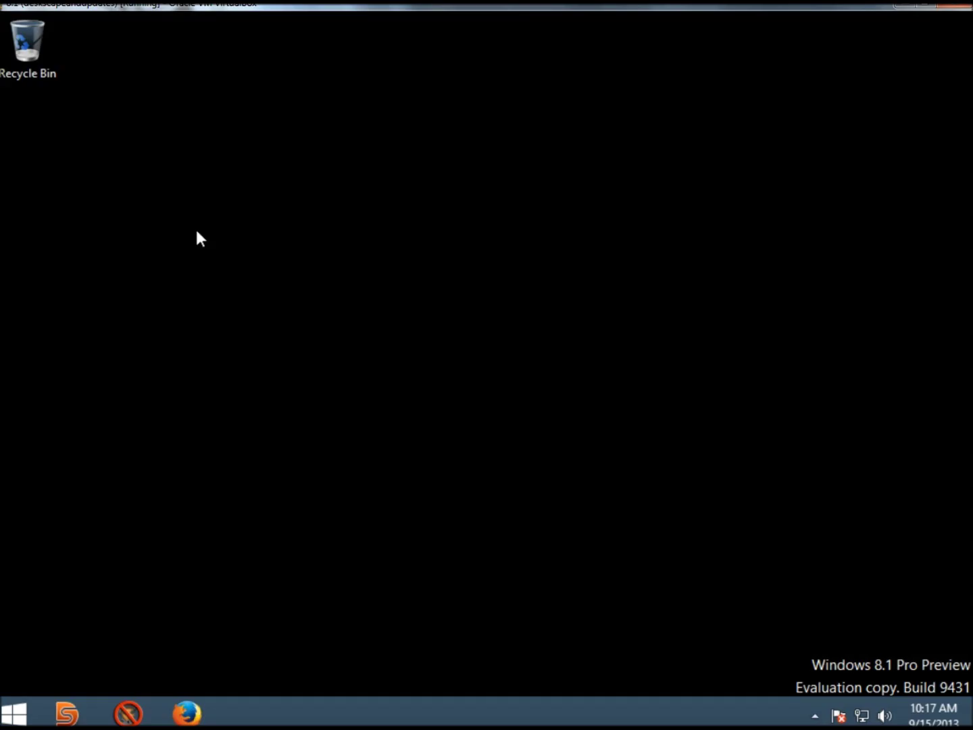
key("super")
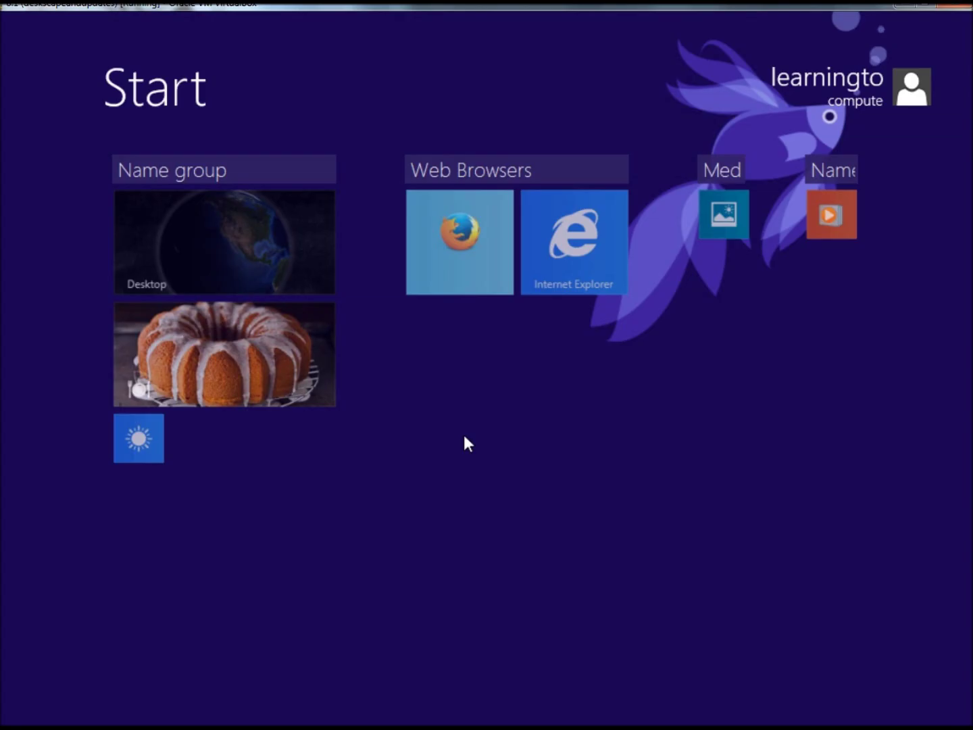